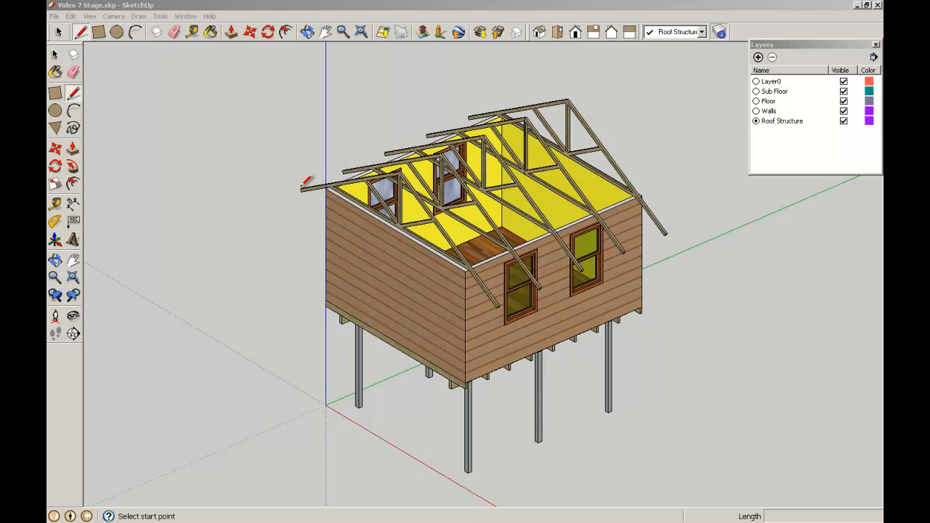
- Measure the outer length of the building's side wall from corner to corner in plan view
{"action": "left_click", "coordinate": [558, 32]}
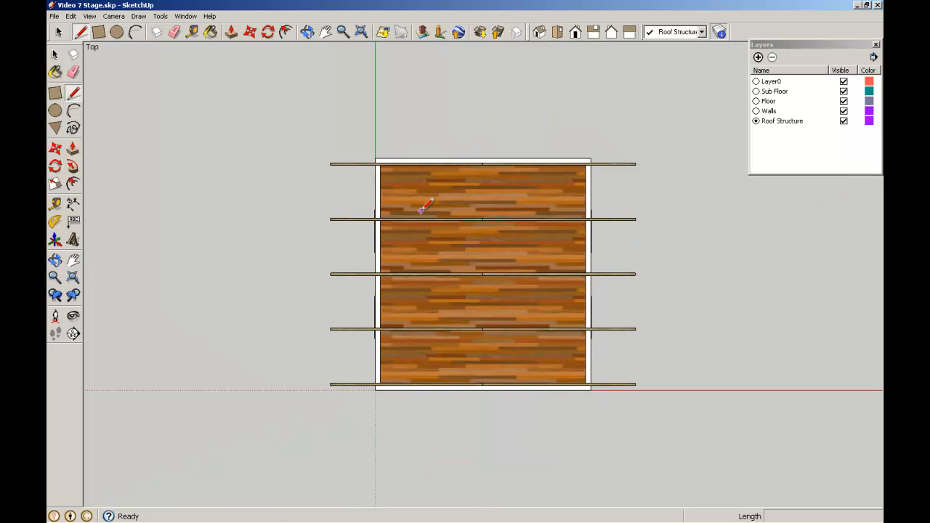
{"action": "left_click", "coordinate": [56, 213]}
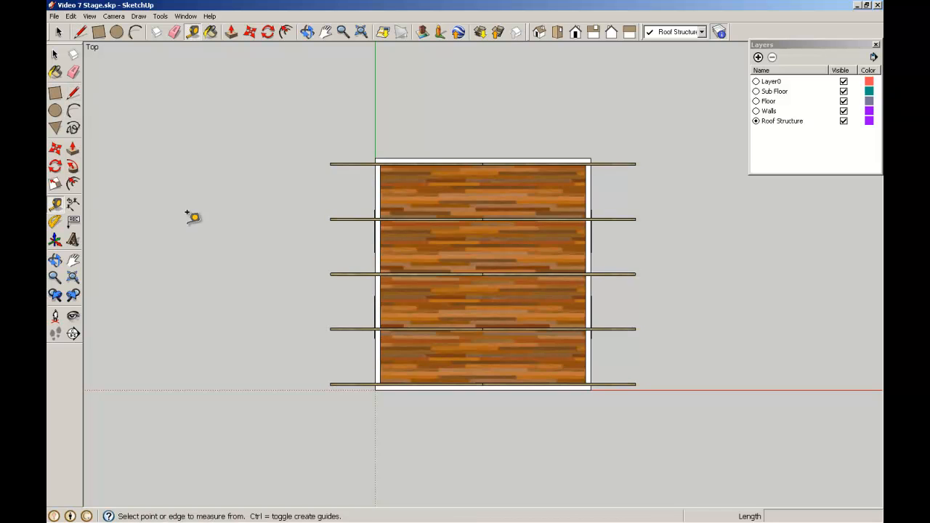
{"action": "scroll", "coordinate": [295, 259], "scroll_direction": "up", "scroll_amount": 1}
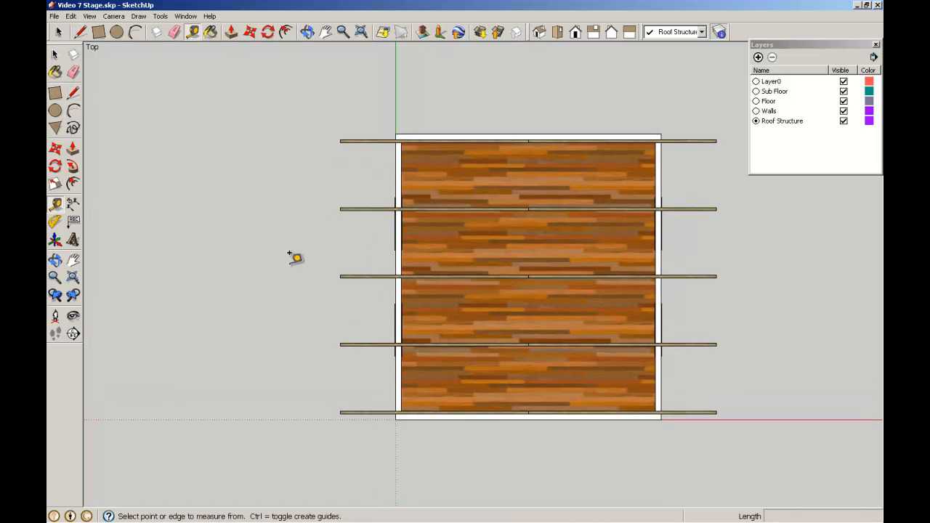
{"action": "left_click", "coordinate": [396, 135]}
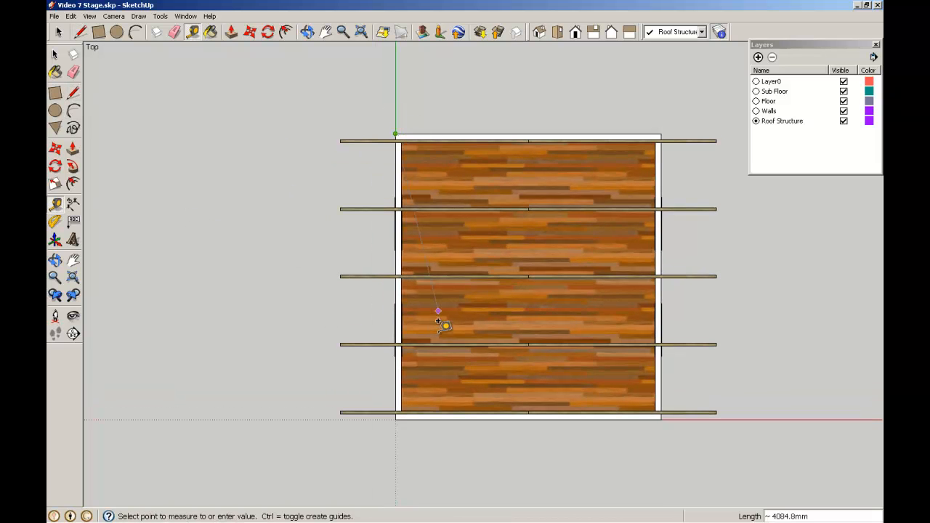
{"action": "left_click", "coordinate": [396, 415]}
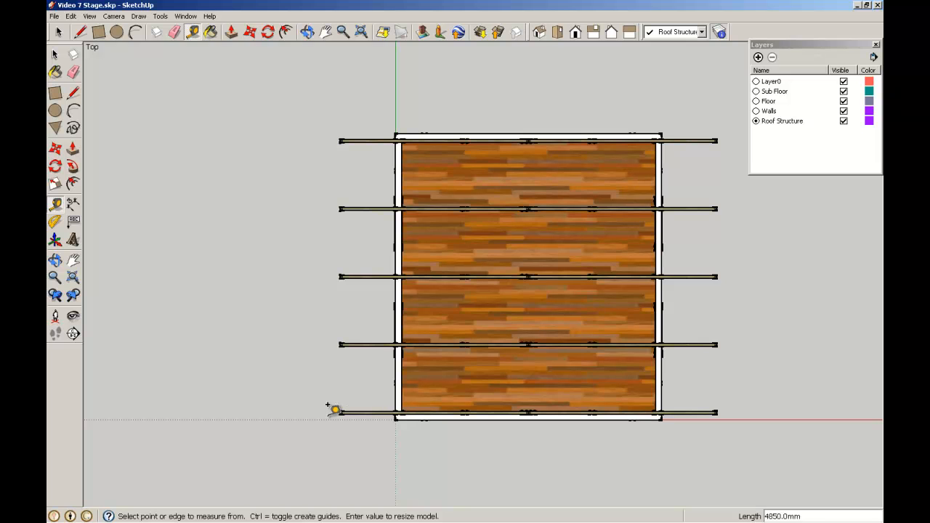
- Draw a 50 × 5750 mm rectangle parallel to the side wall, in open space beside the building
{"action": "left_click", "coordinate": [54, 94]}
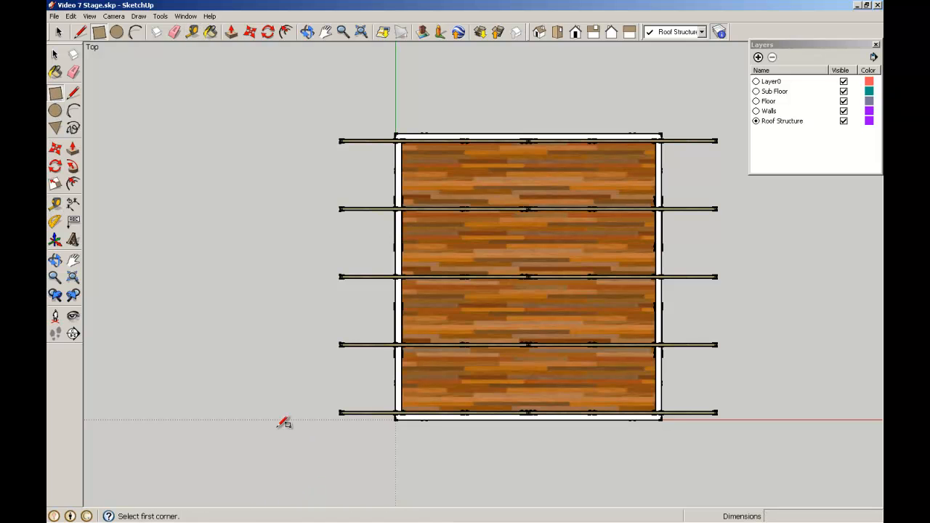
{"action": "left_click", "coordinate": [270, 417]}
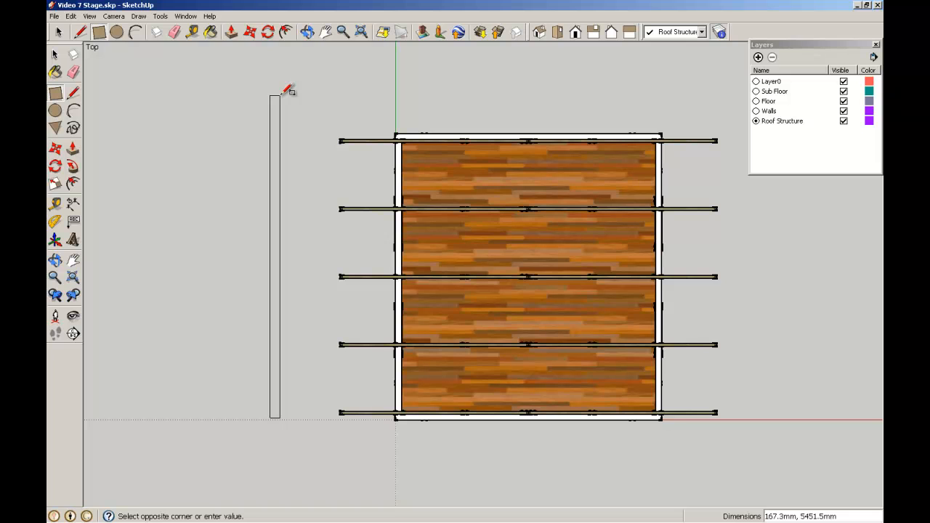
{"action": "type", "text": "50,5750"}
{"action": "key", "text": "Return"}
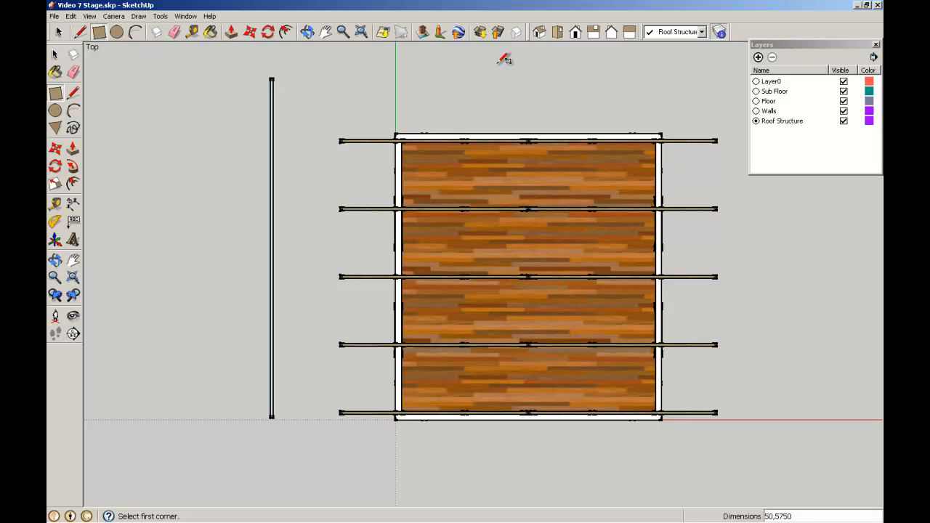
- Extrude the long rectangle's face upward by 50 mm to form a square roof batten
{"action": "left_click", "coordinate": [539, 32]}
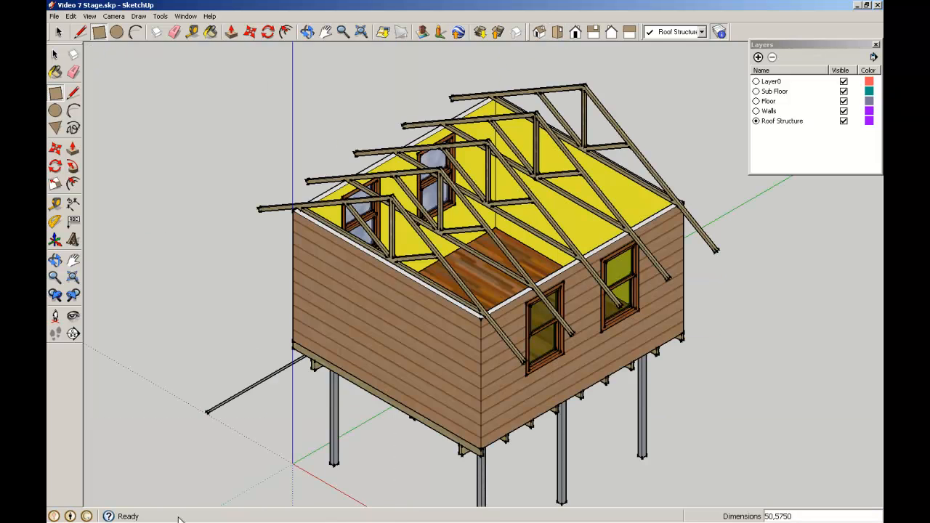
{"action": "scroll", "coordinate": [198, 420], "scroll_direction": "up", "scroll_amount": 5}
{"action": "scroll", "coordinate": [198, 420], "scroll_direction": "up", "scroll_amount": 6}
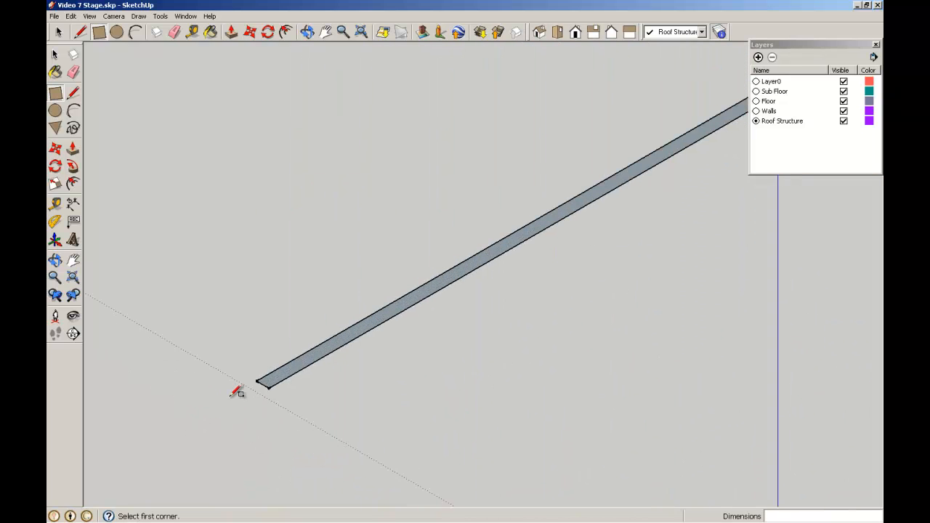
{"action": "left_click", "coordinate": [54, 54]}
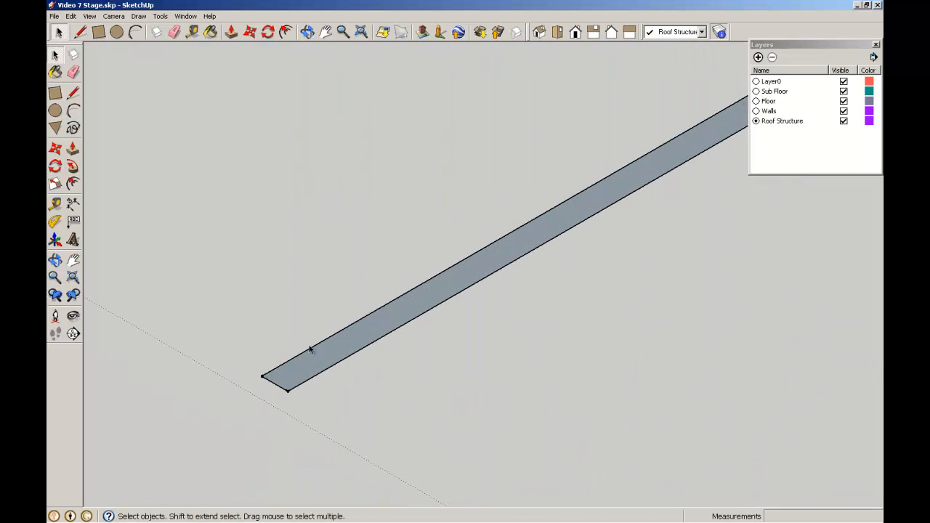
{"action": "left_click", "coordinate": [321, 360]}
{"action": "left_click", "coordinate": [72, 148]}
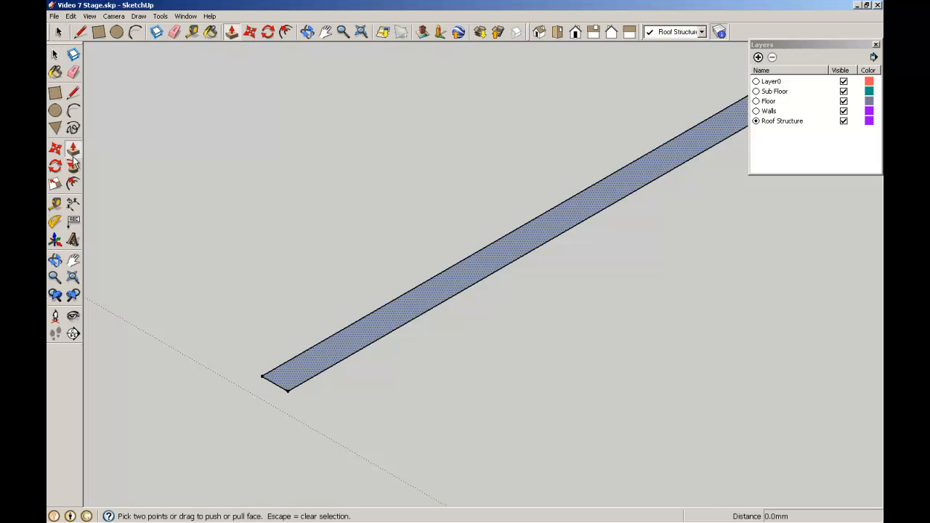
{"action": "left_click", "coordinate": [297, 363]}
{"action": "type", "text": "50"}
{"action": "key", "text": "Return"}
- Apply the Wood_Lumber_ButtJoined material from the Wood collection to the entire batten
{"action": "left_click", "coordinate": [55, 55]}
{"action": "left_click", "coordinate": [55, 56]}
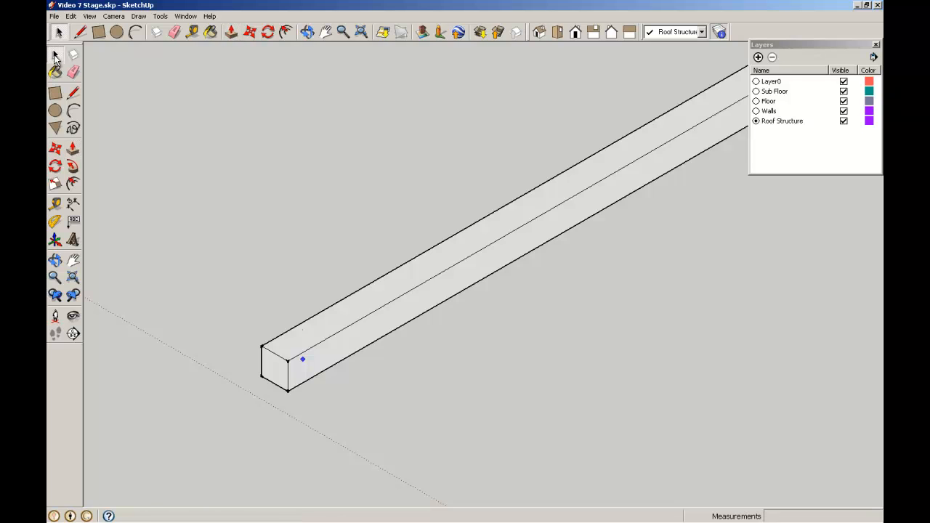
{"action": "scroll", "coordinate": [244, 221], "scroll_direction": "down", "scroll_amount": 3}
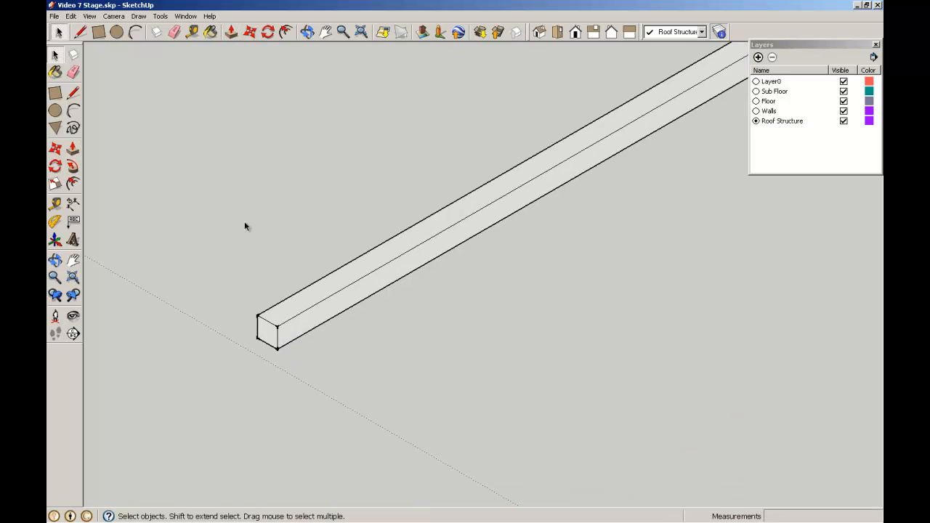
{"action": "triple_click", "coordinate": [322, 273]}
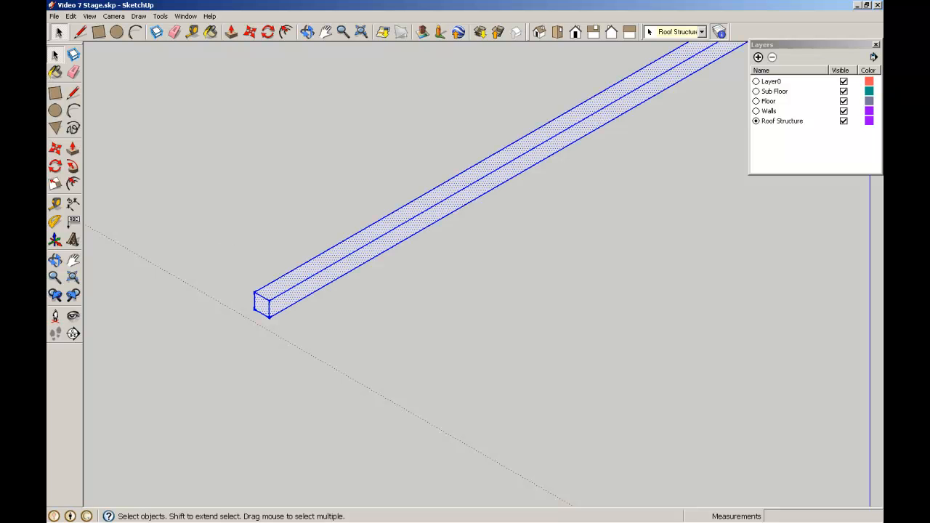
{"action": "left_click", "coordinate": [56, 72]}
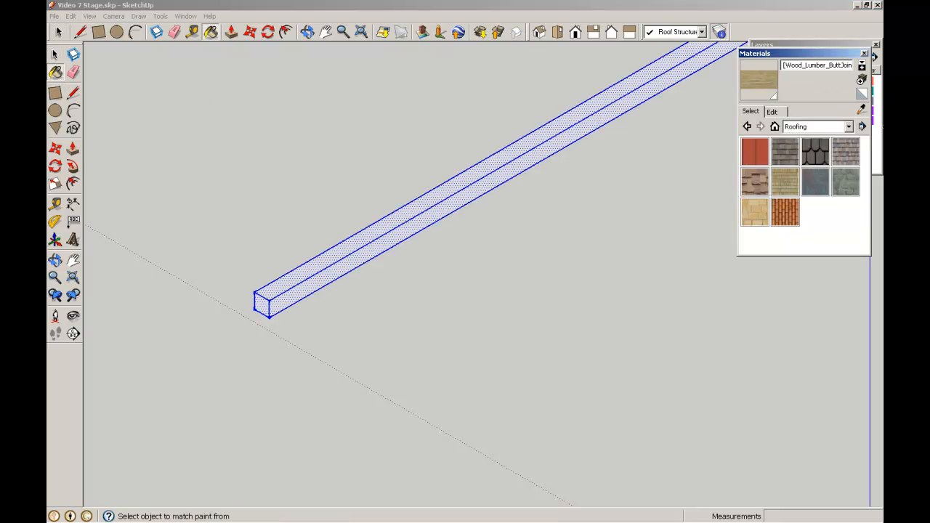
{"action": "left_click", "coordinate": [844, 127]}
{"action": "left_click", "coordinate": [830, 277]}
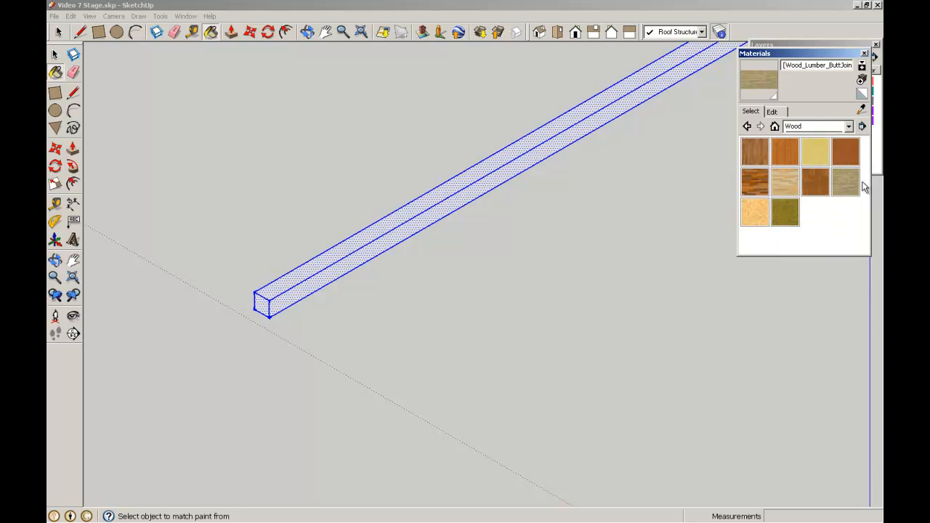
{"action": "left_click", "coordinate": [847, 185]}
{"action": "left_click", "coordinate": [411, 225]}
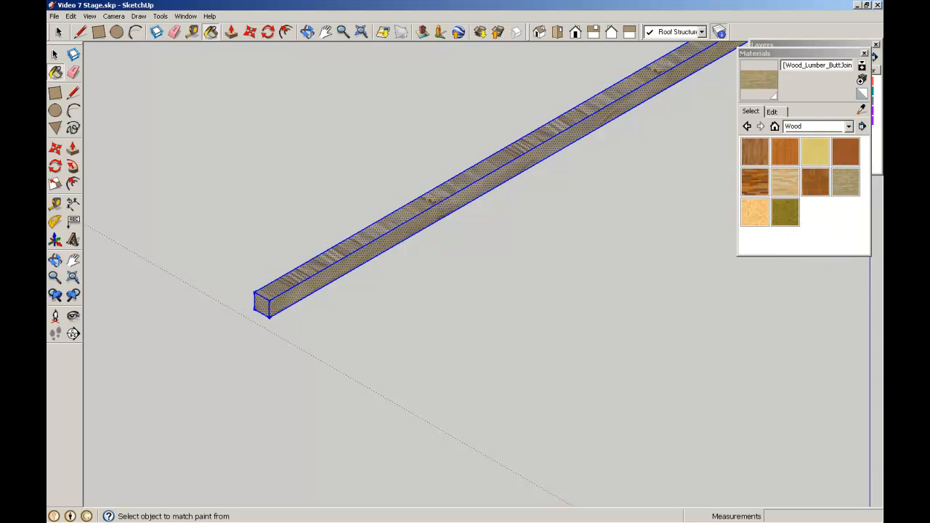
- Turn the complete textured batten into a named component, replacing the selected geometry
{"action": "left_click", "coordinate": [56, 55]}
{"action": "left_click", "coordinate": [237, 158]}
{"action": "left_click", "coordinate": [355, 244]}
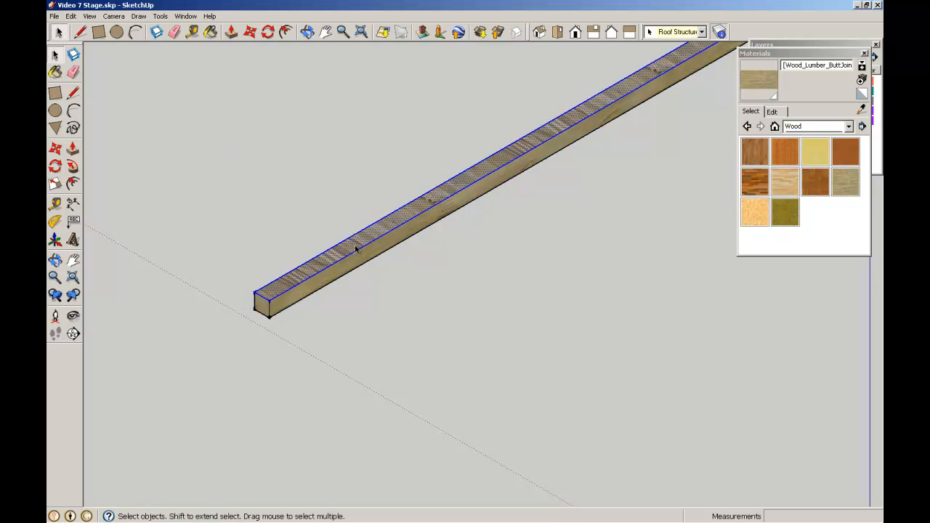
{"action": "left_click", "coordinate": [73, 55]}
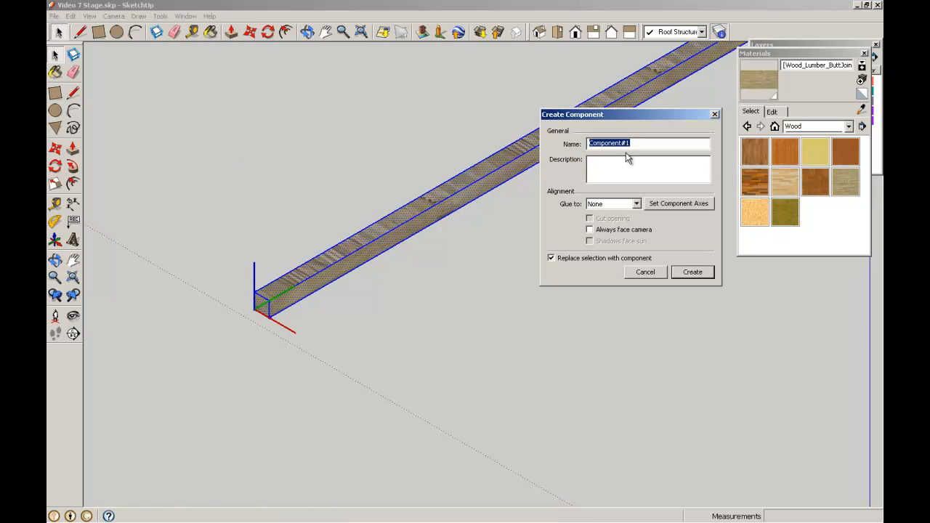
{"action": "type", "text": "R"}
{"action": "left_click", "coordinate": [701, 274]}
{"action": "left_click", "coordinate": [250, 254]}
{"action": "left_click", "coordinate": [270, 294]}
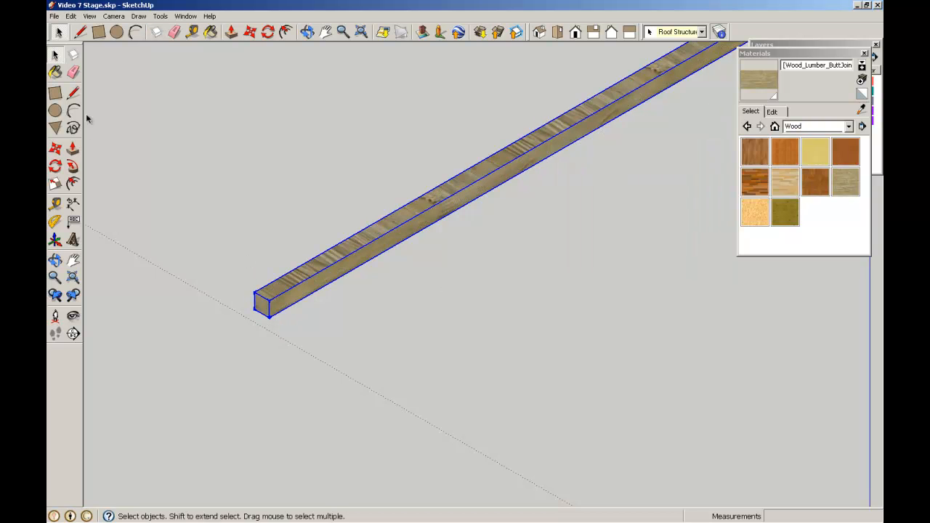
- Move the batten by its lower front corner onto the upper eave-end corner of the first roof truss's rafter
{"action": "scroll", "coordinate": [228, 160], "scroll_direction": "down", "scroll_amount": 5}
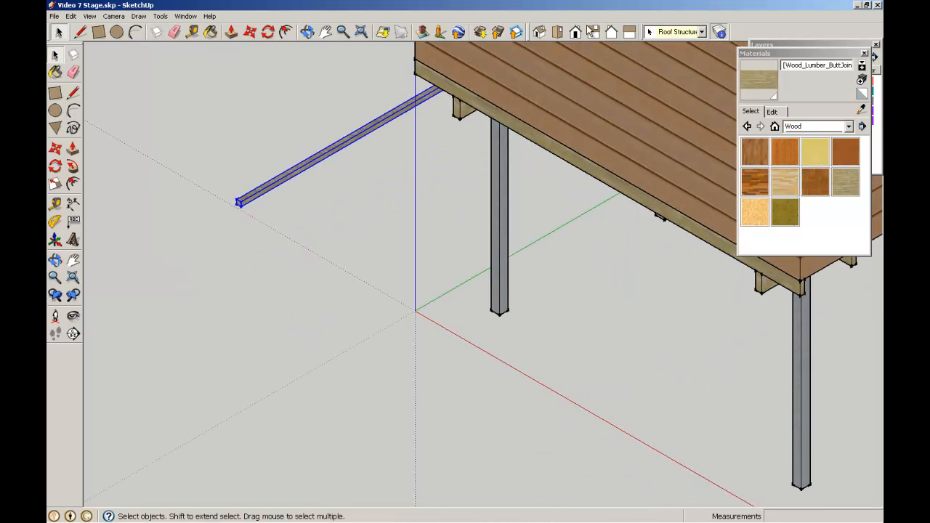
{"action": "left_click", "coordinate": [361, 32]}
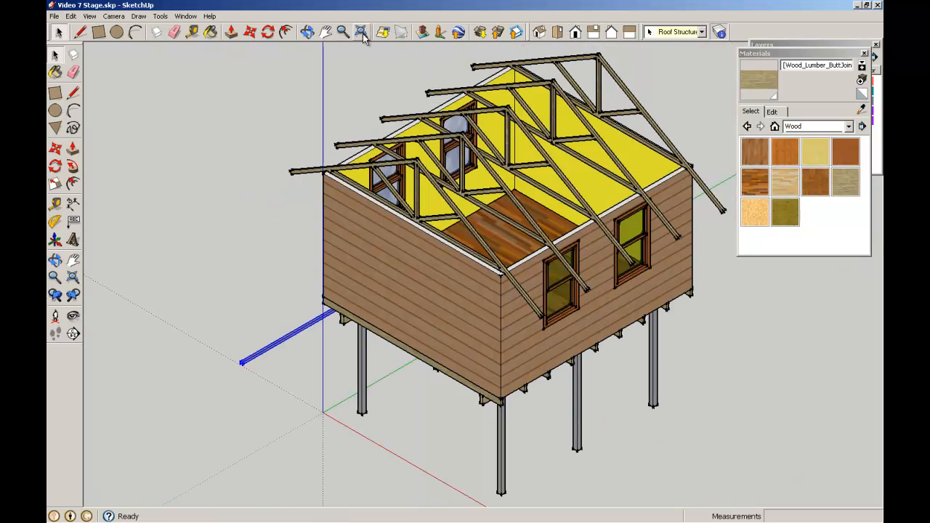
{"action": "scroll", "coordinate": [240, 365], "scroll_direction": "up", "scroll_amount": 3}
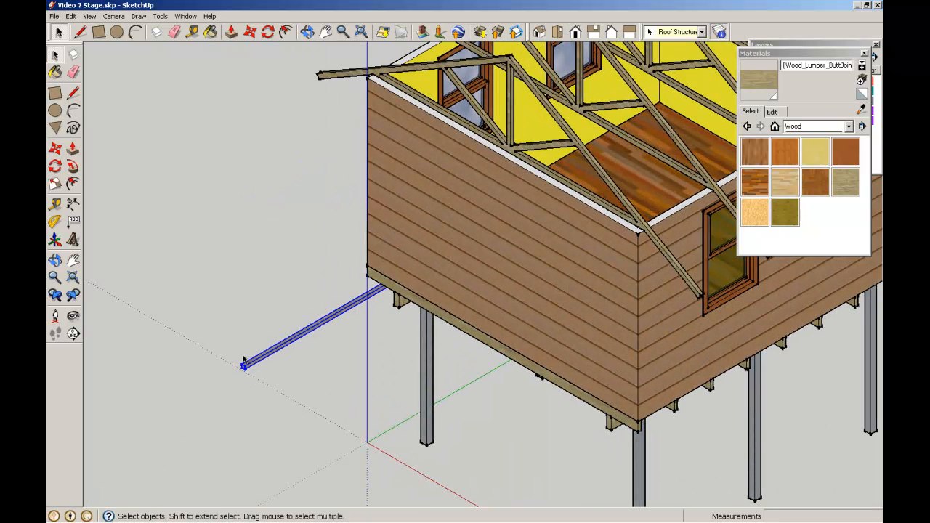
{"action": "left_click", "coordinate": [55, 148]}
{"action": "scroll", "coordinate": [249, 368], "scroll_direction": "up", "scroll_amount": 4}
{"action": "scroll", "coordinate": [224, 355], "scroll_direction": "up", "scroll_amount": 4}
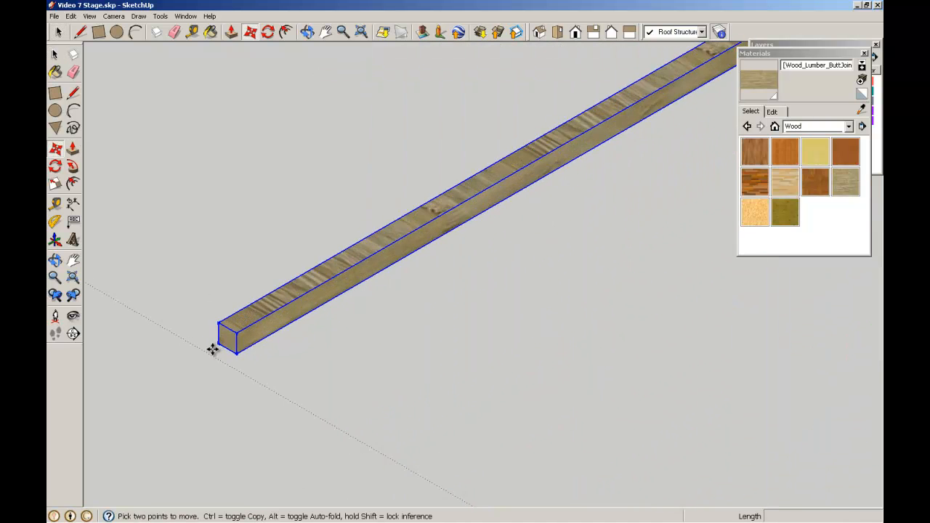
{"action": "left_click", "coordinate": [220, 341]}
{"action": "scroll", "coordinate": [225, 216], "scroll_direction": "down", "scroll_amount": 3}
{"action": "scroll", "coordinate": [228, 208], "scroll_direction": "down", "scroll_amount": 6}
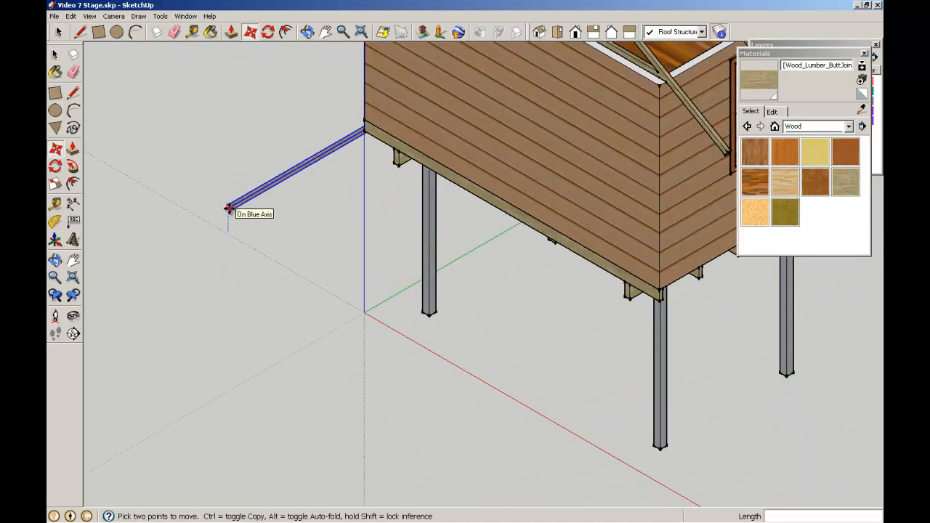
{"action": "scroll", "coordinate": [260, 99], "scroll_direction": "up", "scroll_amount": 5}
{"action": "scroll", "coordinate": [263, 99], "scroll_direction": "up", "scroll_amount": 6}
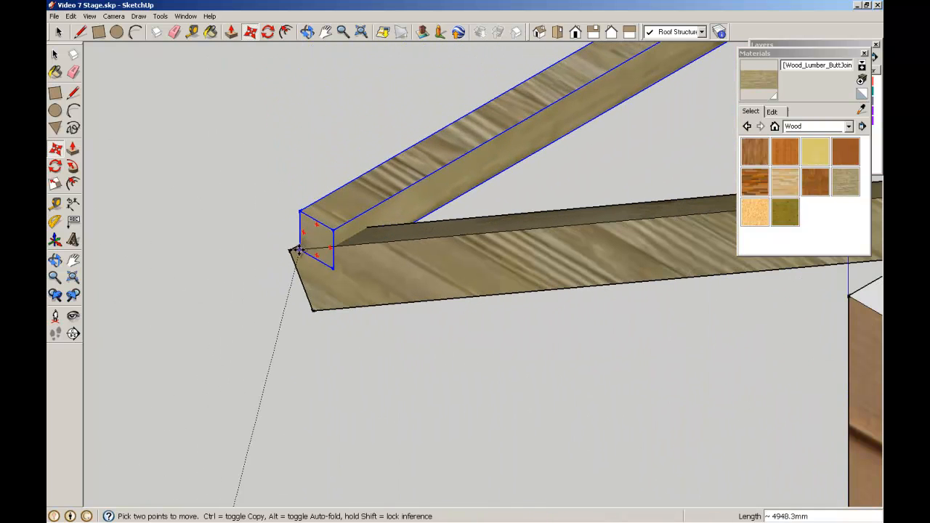
{"action": "left_click", "coordinate": [290, 250]}
- Rotate the batten 30 degrees about the corner touching the rafter end to match the roof slope
{"action": "middle_click_drag", "start_coordinate": [249, 283], "coordinate": [358, 172]}
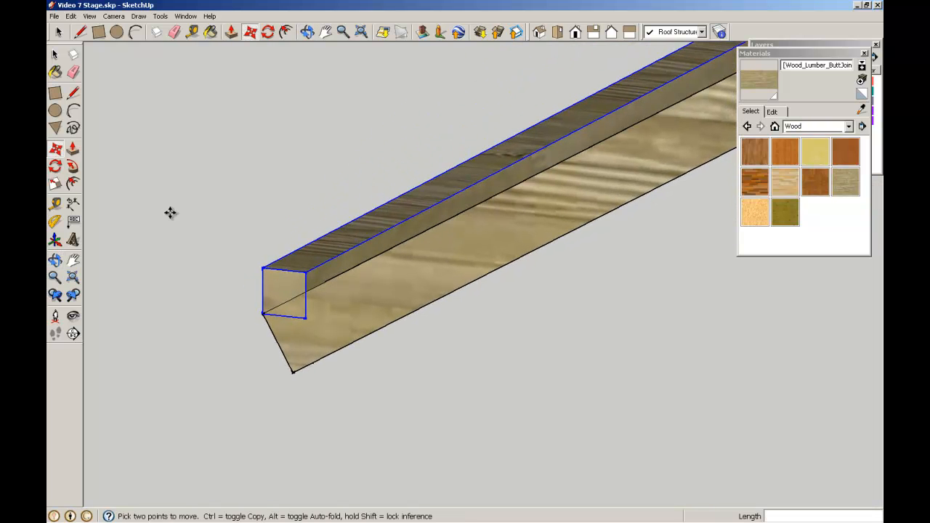
{"action": "left_click", "coordinate": [56, 167]}
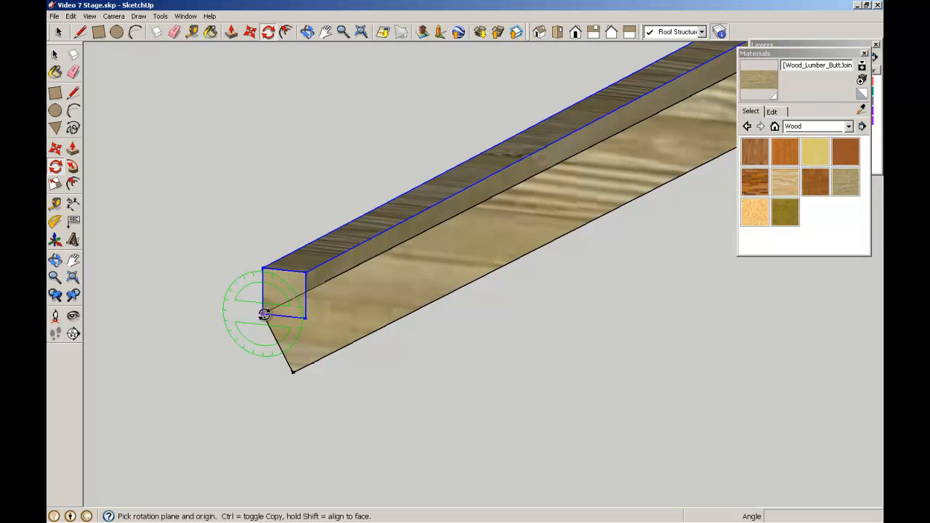
{"action": "left_click", "coordinate": [263, 314]}
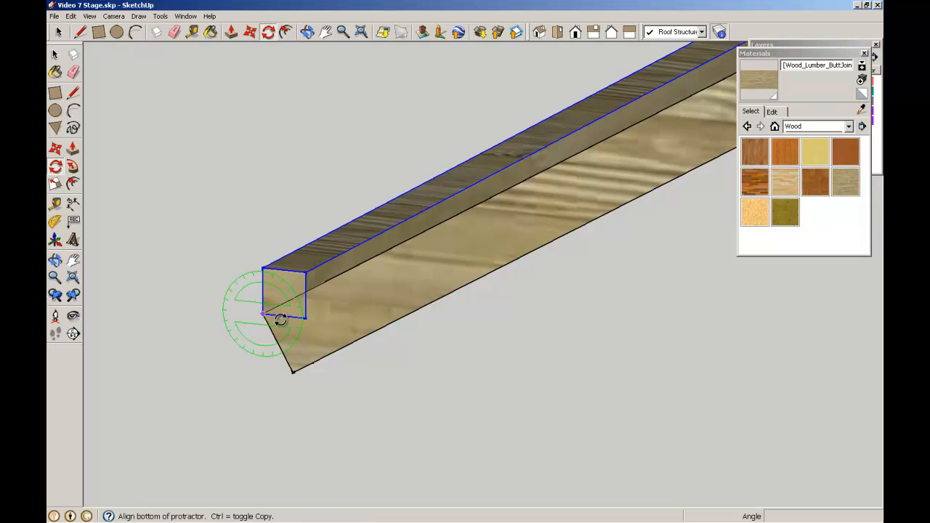
{"action": "left_click", "coordinate": [333, 320]}
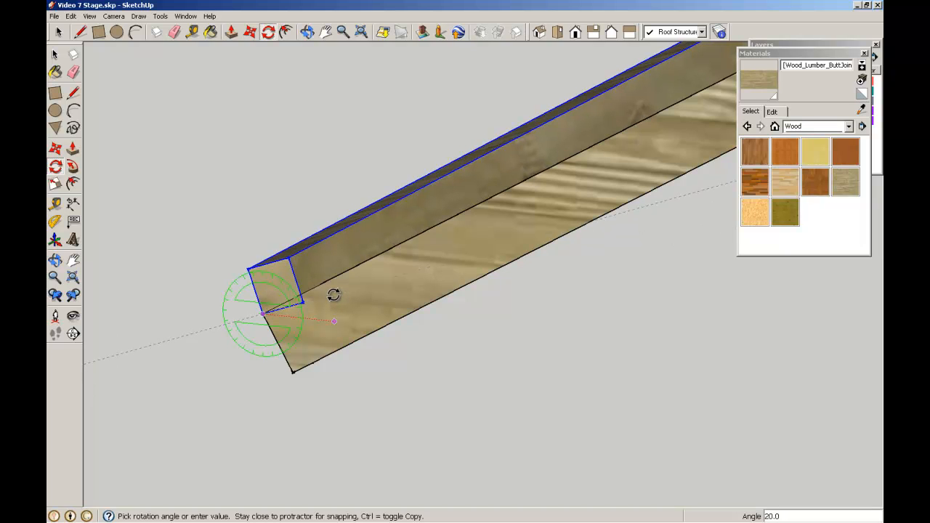
{"action": "type", "text": "30"}
{"action": "key", "text": "Return"}
{"action": "key", "text": "space"}
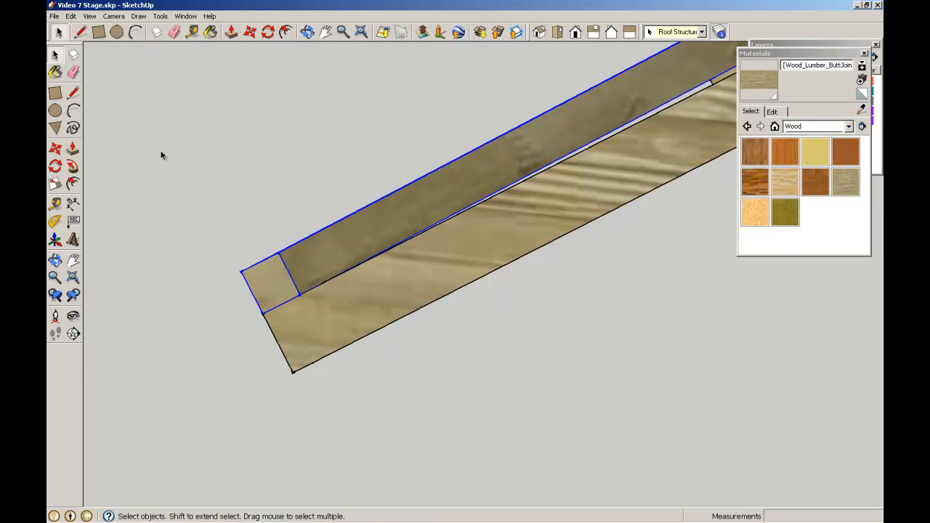
- Copy the eave batten about 3628 mm up the slope by its lower uphill corner onto the first truss's apex
{"action": "scroll", "coordinate": [269, 240], "scroll_direction": "down", "scroll_amount": 8}
{"action": "scroll", "coordinate": [269, 240], "scroll_direction": "up", "scroll_amount": 6}
{"action": "left_click", "coordinate": [281, 344]}
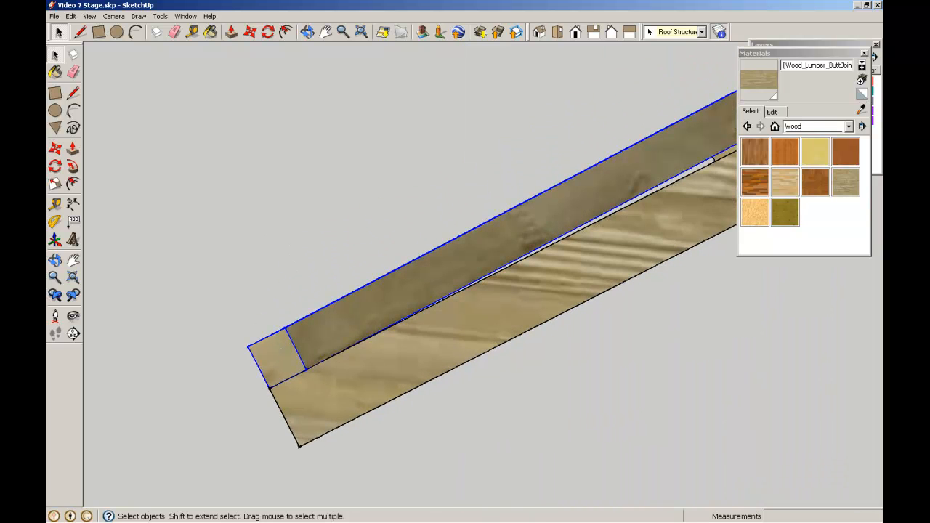
{"action": "left_click", "coordinate": [59, 155]}
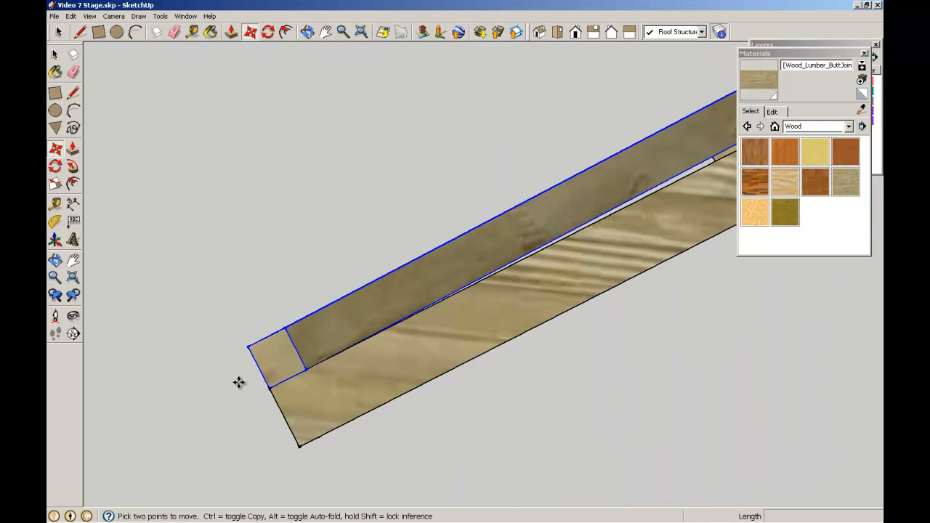
{"action": "key", "text": "ctrl"}
{"action": "left_click", "coordinate": [305, 369]}
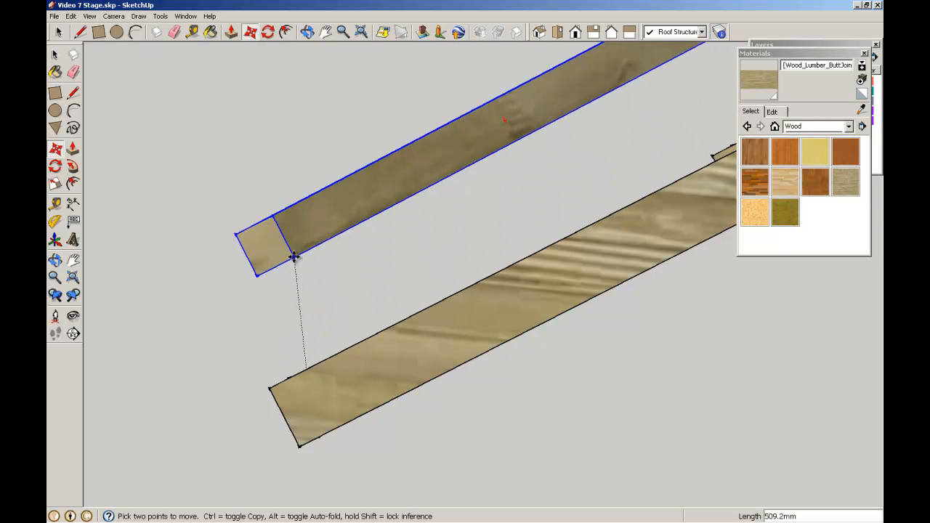
{"action": "scroll", "coordinate": [430, 217], "scroll_direction": "down", "scroll_amount": 5}
{"action": "scroll", "coordinate": [430, 217], "scroll_direction": "down", "scroll_amount": 4}
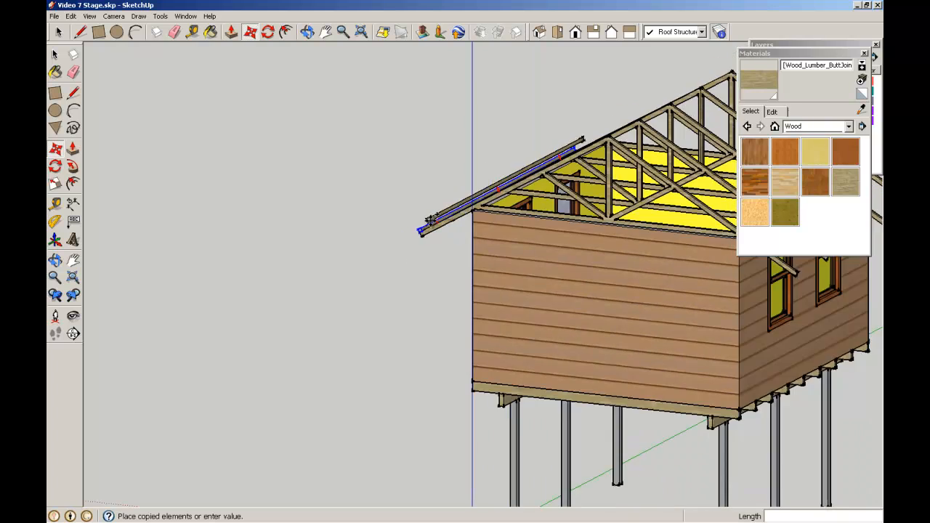
{"action": "scroll", "coordinate": [587, 118], "scroll_direction": "up", "scroll_amount": 6}
{"action": "scroll", "coordinate": [616, 142], "scroll_direction": "up", "scroll_amount": 3}
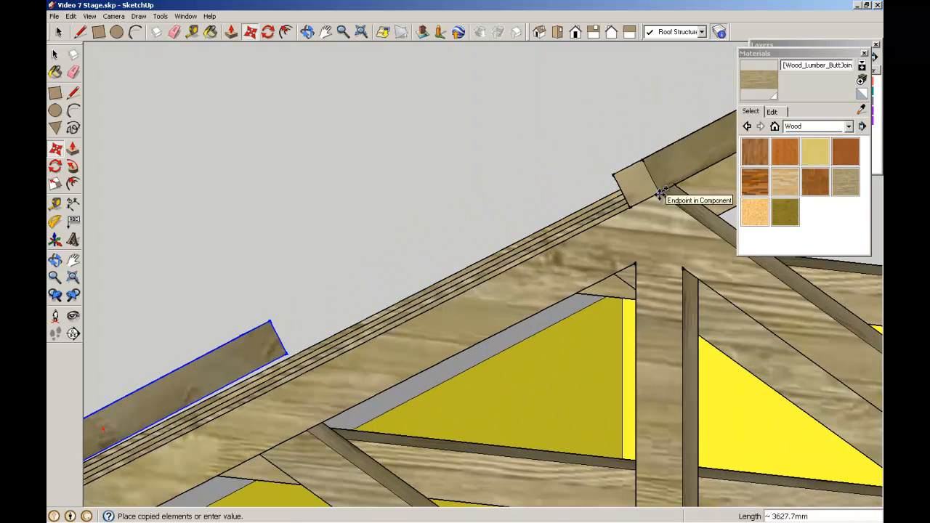
{"action": "left_click", "coordinate": [659, 192]}
- Copy the ridge batten by its lower-edge midpoint about 1814 mm down the slope, halfway between the ridge and eave battens
{"action": "key", "text": "q"}
{"action": "key", "text": "m"}
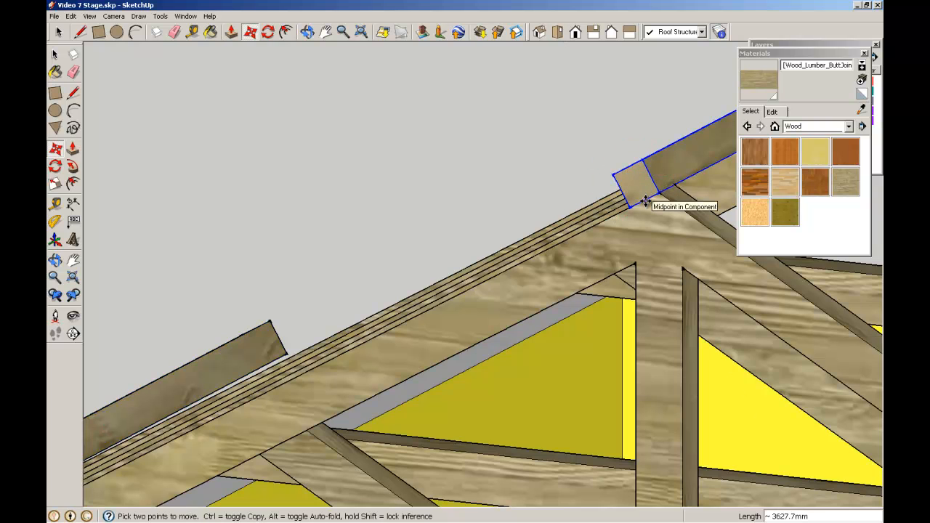
{"action": "left_click", "coordinate": [645, 201]}
{"action": "key", "text": "ctrl"}
{"action": "scroll", "coordinate": [300, 321], "scroll_direction": "down", "scroll_amount": 4}
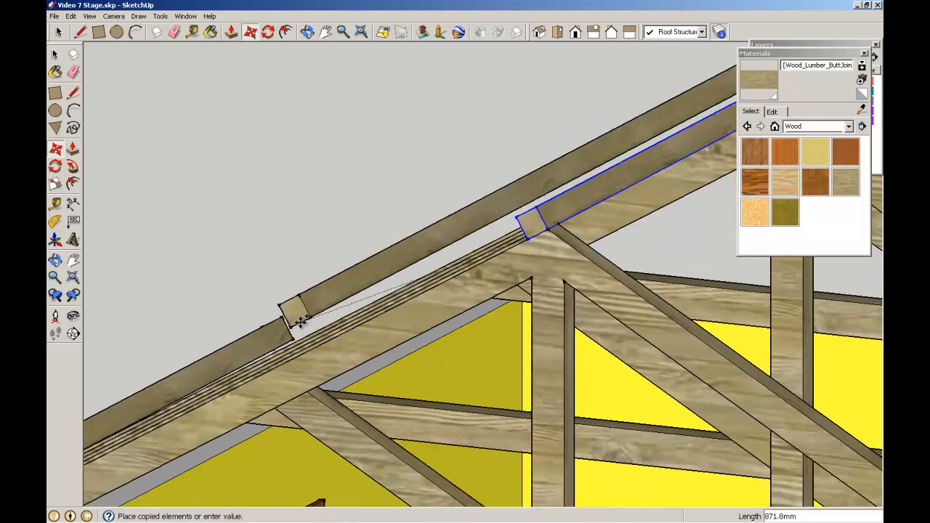
{"action": "middle_click_drag", "start_coordinate": [231, 374], "coordinate": [295, 317]}
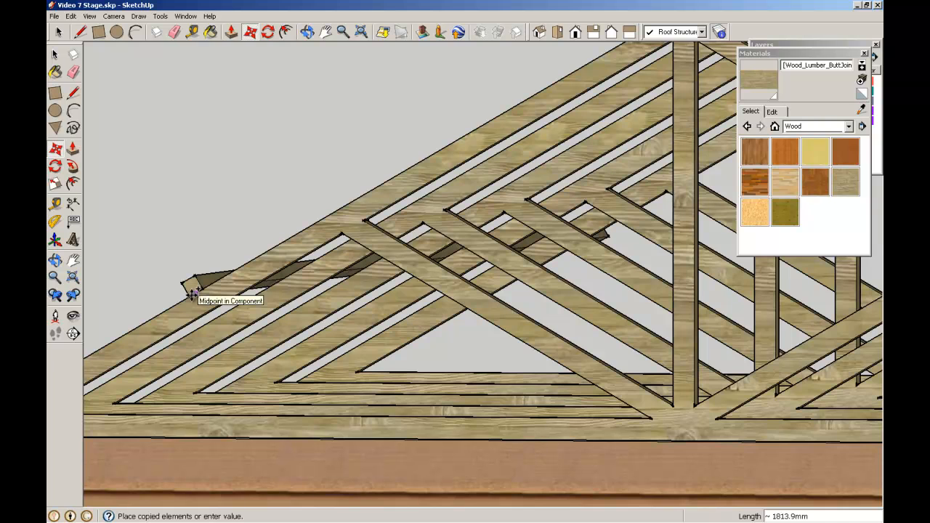
{"action": "left_click", "coordinate": [192, 293]}
- Draw a guide line from the eave batten's upper uphill corner to the middle batten's upper downhill corner
{"action": "scroll", "coordinate": [150, 237], "scroll_direction": "down", "scroll_amount": 5}
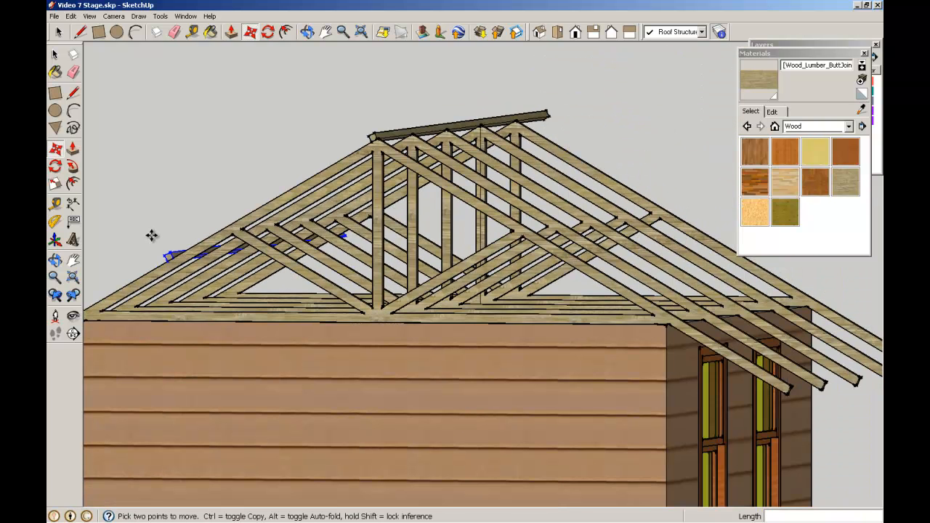
{"action": "left_click", "coordinate": [575, 31]}
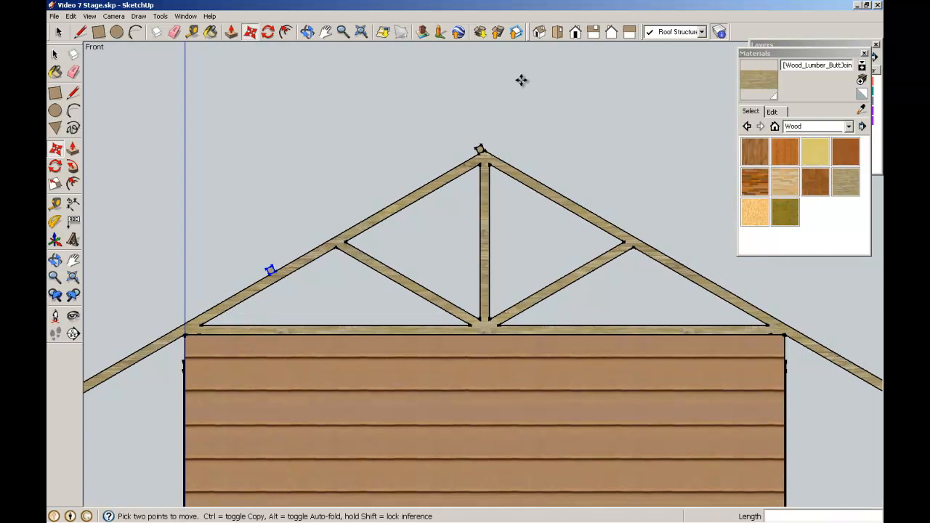
{"action": "middle_click_drag", "start_coordinate": [179, 263], "coordinate": [288, 211], "text": "shift"}
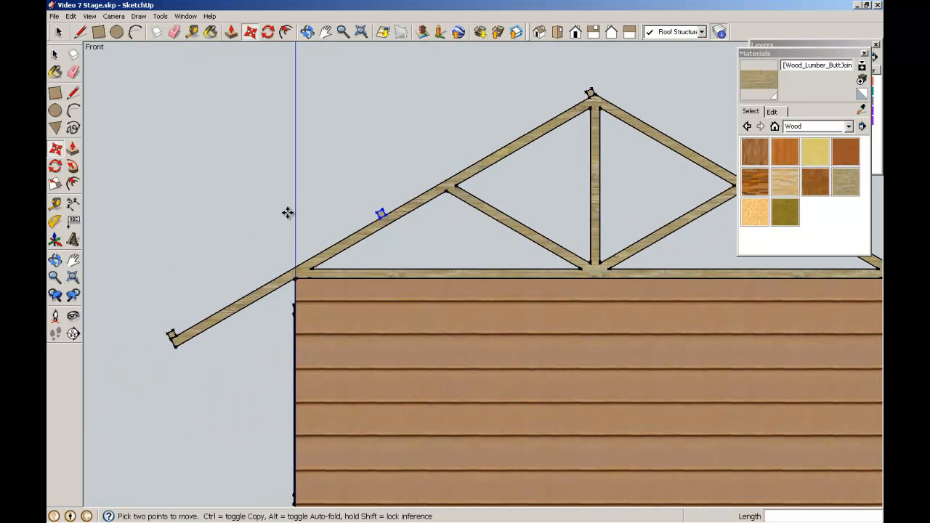
{"action": "left_click", "coordinate": [73, 92]}
{"action": "middle_click_drag", "start_coordinate": [173, 162], "coordinate": [156, 210]}
{"action": "scroll", "coordinate": [185, 303], "scroll_direction": "up", "scroll_amount": 2}
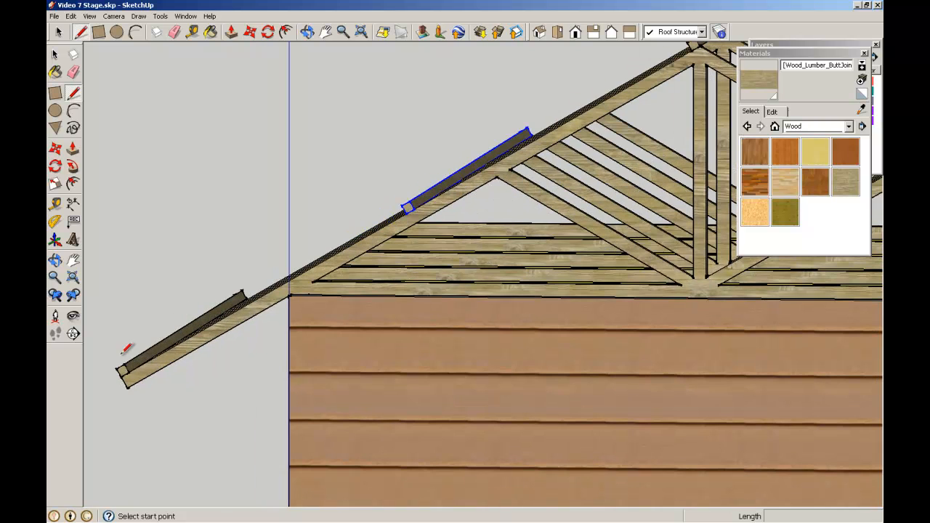
{"action": "left_click", "coordinate": [125, 363]}
{"action": "scroll", "coordinate": [395, 201], "scroll_direction": "up", "scroll_amount": 3}
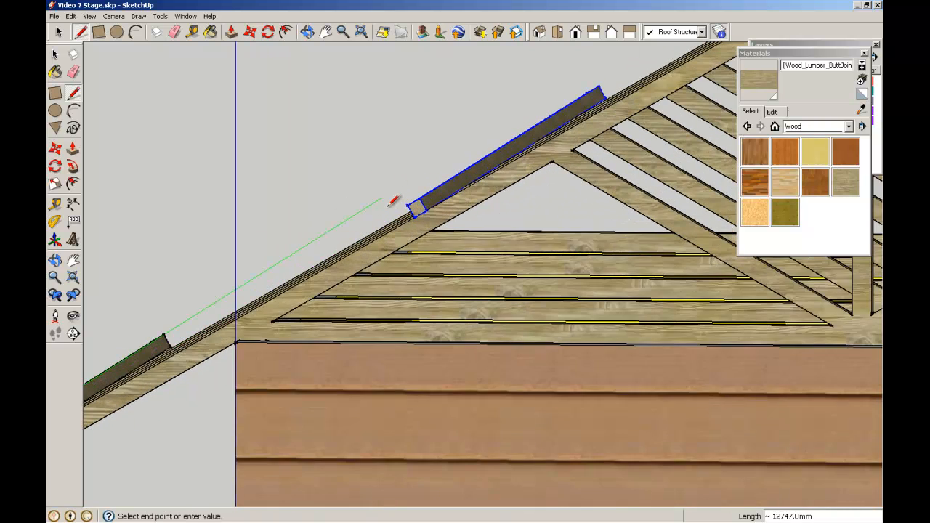
{"action": "left_click", "coordinate": [424, 205]}
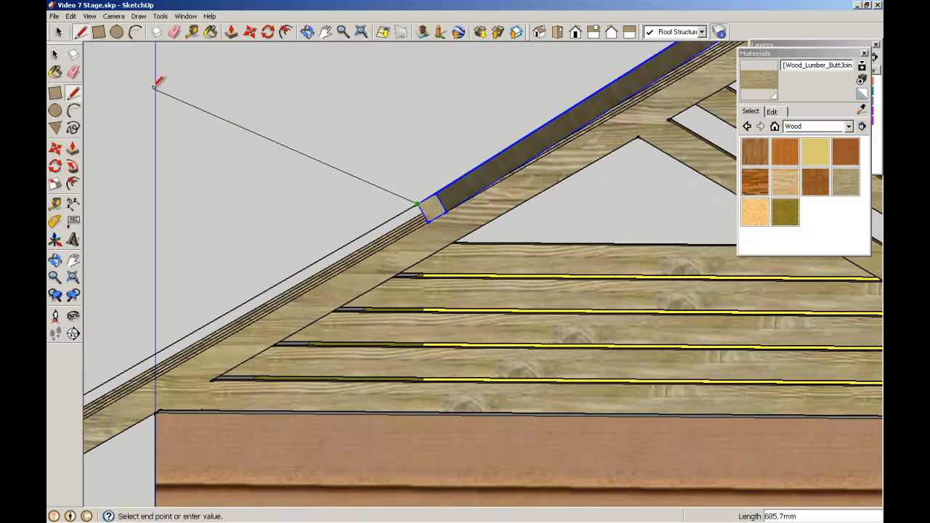
{"action": "left_click", "coordinate": [56, 55]}
- Copy the middle batten by its upper-edge midpoint about 907 mm down the slope onto the guide line's midpoint
{"action": "left_click", "coordinate": [55, 148]}
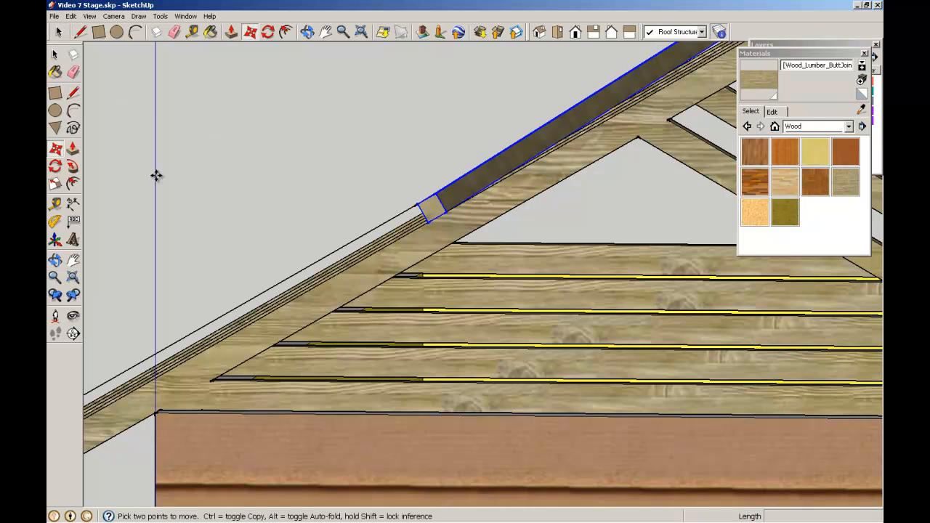
{"action": "scroll", "coordinate": [415, 201], "scroll_direction": "up", "scroll_amount": 3}
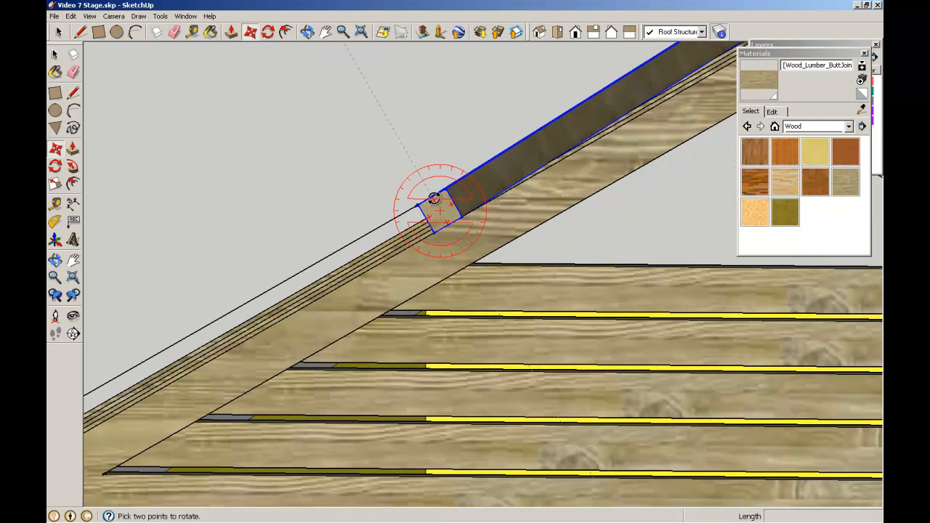
{"action": "scroll", "coordinate": [433, 202], "scroll_direction": "up", "scroll_amount": 3}
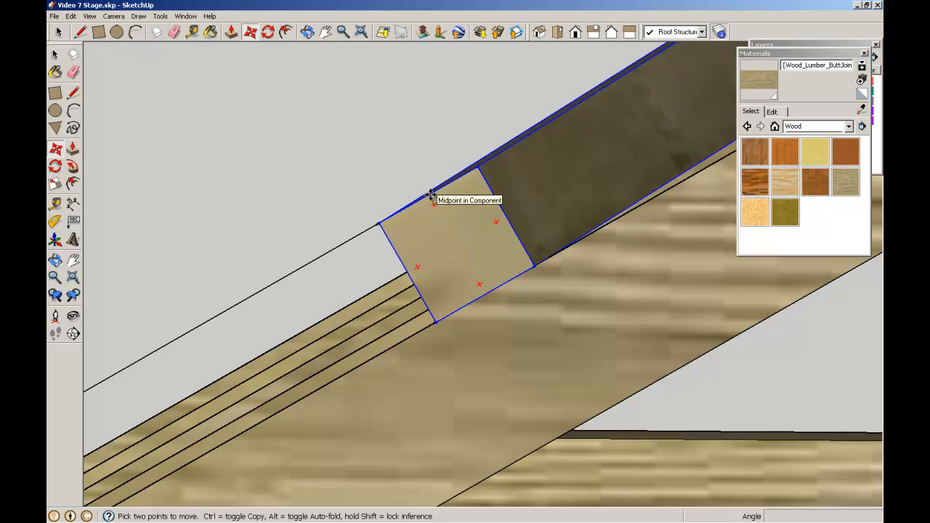
{"action": "left_click", "coordinate": [431, 194]}
{"action": "key", "text": "ctrl"}
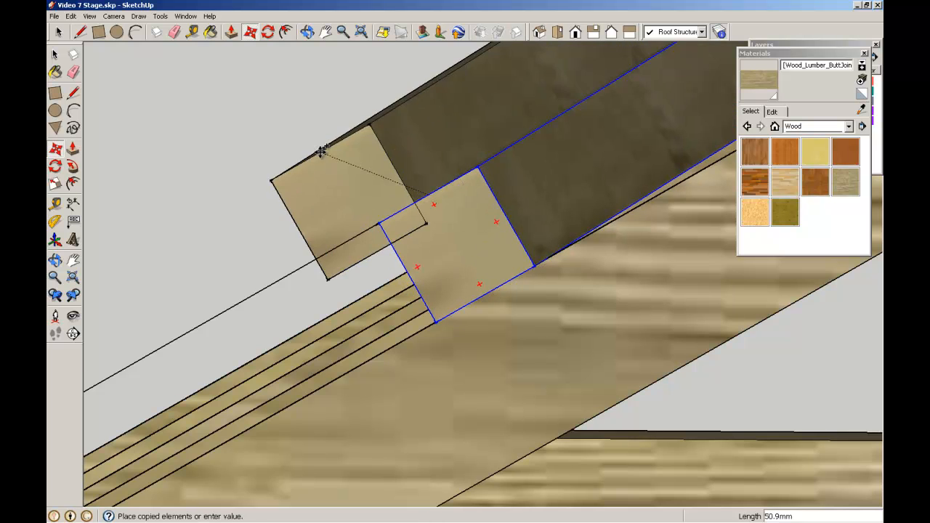
{"action": "scroll", "coordinate": [290, 181], "scroll_direction": "down", "scroll_amount": 6}
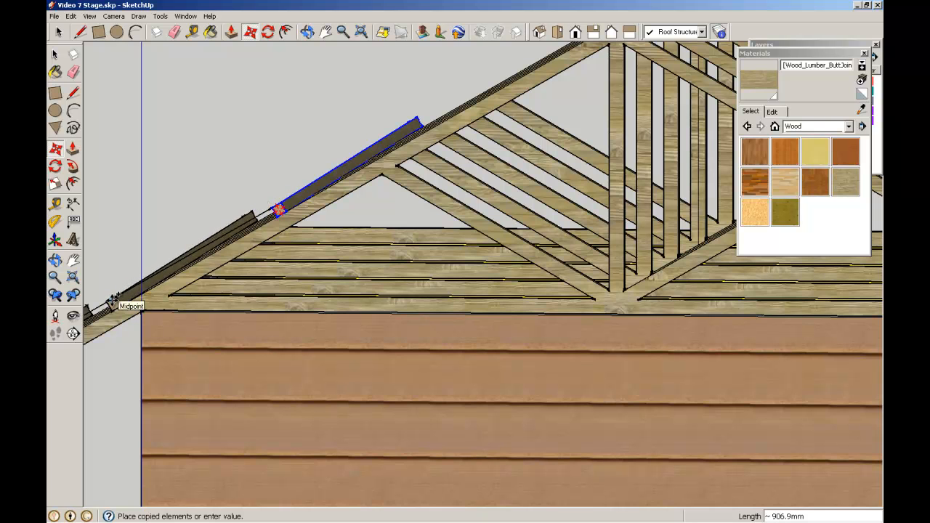
{"action": "left_click", "coordinate": [113, 301]}
- Delete the guide line between the eave batten and the middle batten
{"action": "left_click", "coordinate": [55, 55]}
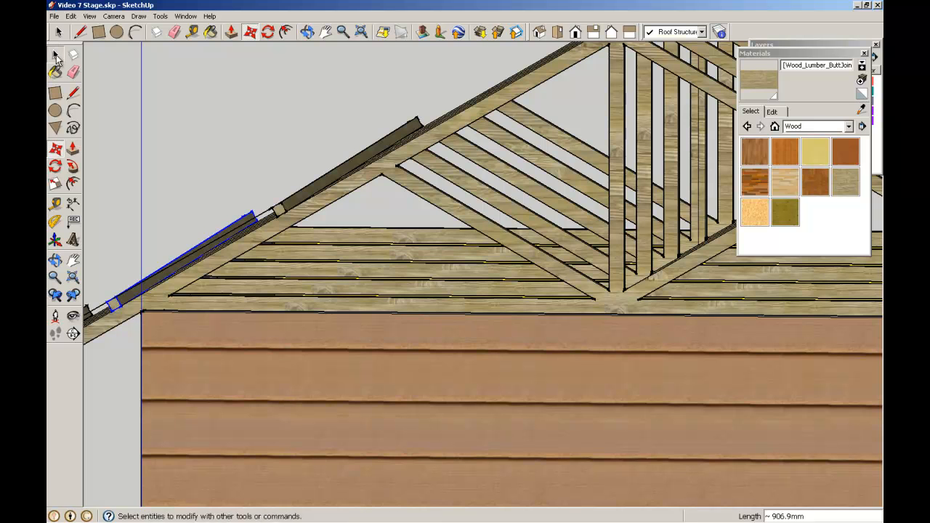
{"action": "left_click", "coordinate": [167, 165]}
{"action": "left_click", "coordinate": [264, 209]}
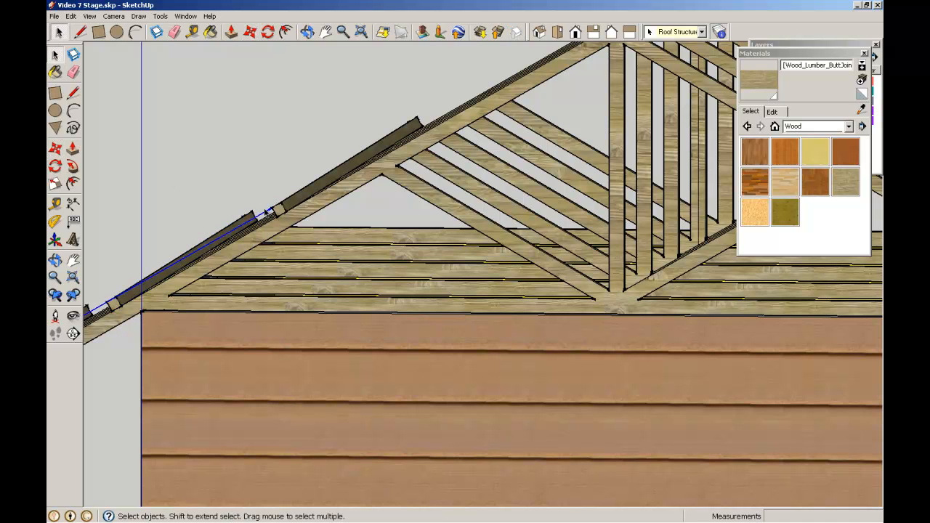
{"action": "left_click", "coordinate": [241, 193]}
- Draw a guide line from the middle batten's upper uphill corner to the ridge batten's upper downhill corner
{"action": "mouse_move", "coordinate": [198, 195]}
{"action": "middle_mouse_down"}
{"action": "mouse_move", "coordinate": [249, 152]}
{"action": "mouse_move", "coordinate": [297, 165]}
{"action": "mouse_move", "coordinate": [312, 143]}
{"action": "mouse_move", "coordinate": [205, 184]}
{"action": "mouse_move", "coordinate": [165, 216]}
{"action": "mouse_move", "coordinate": [210, 199]}
{"action": "middle_mouse_up"}
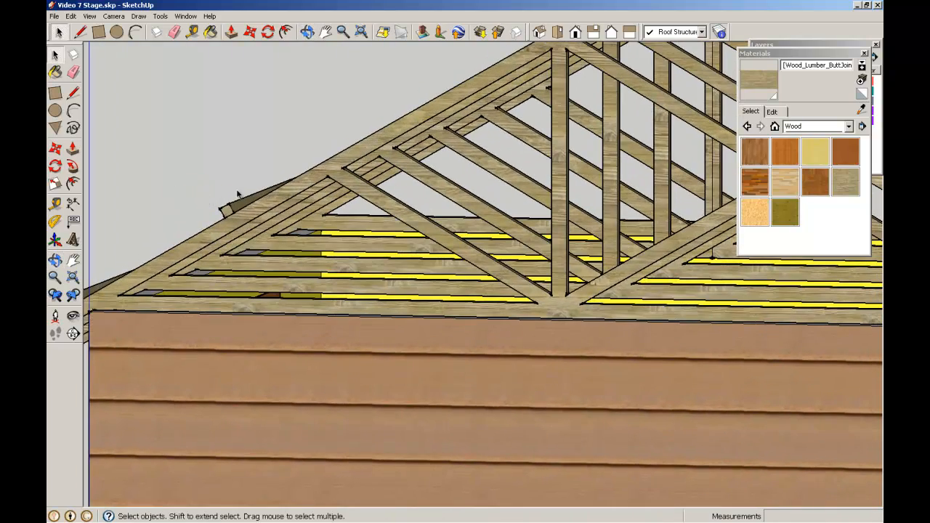
{"action": "middle_click_drag", "start_coordinate": [373, 99], "coordinate": [289, 247]}
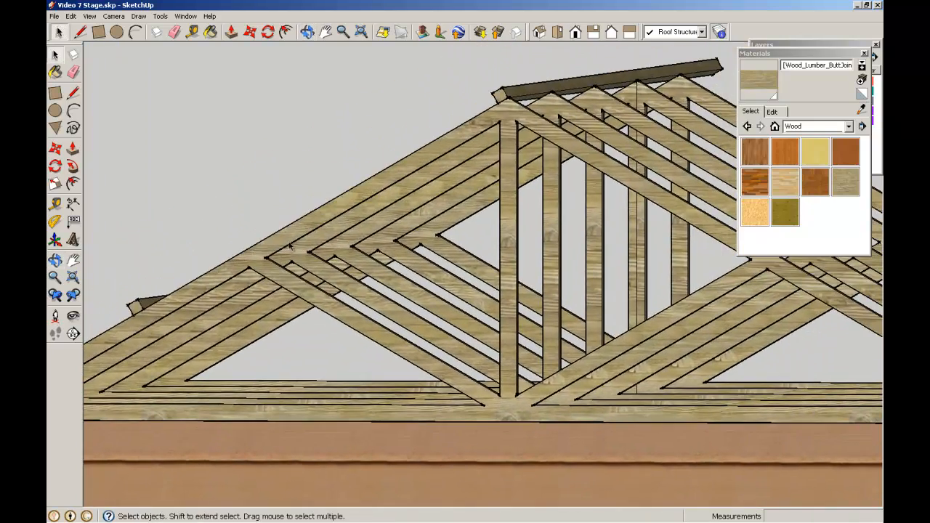
{"action": "left_click", "coordinate": [73, 93]}
{"action": "left_click", "coordinate": [137, 300]}
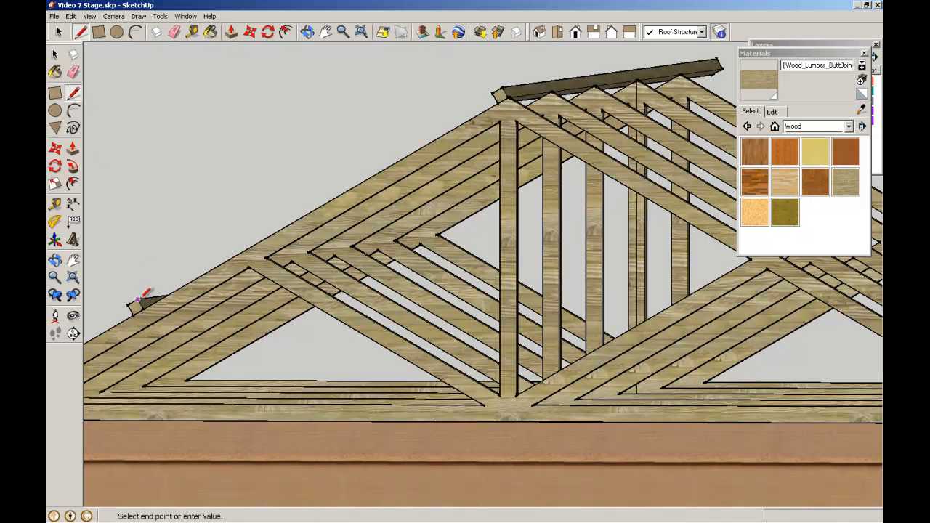
{"action": "left_click", "coordinate": [491, 93]}
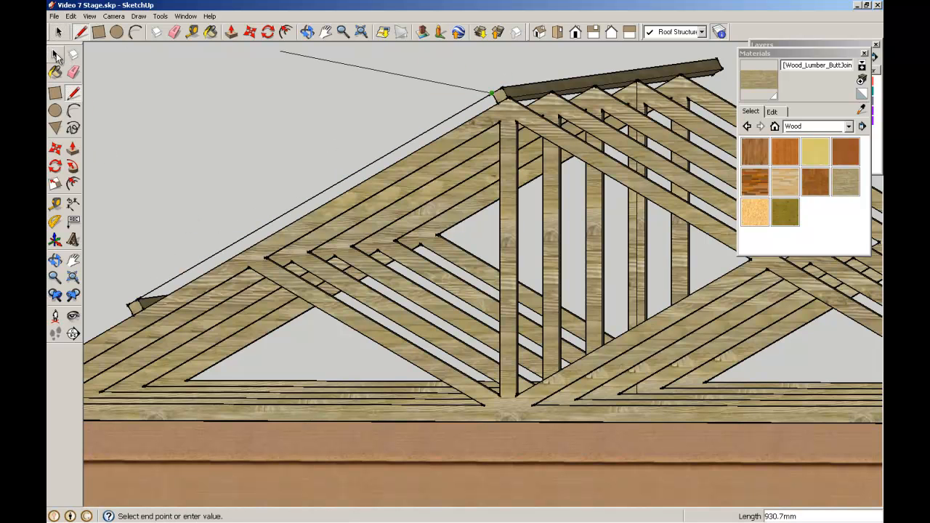
{"action": "left_click", "coordinate": [56, 53]}
- Copy the middle batten by its upper-edge midpoint about 907 mm up the slope onto the guide line's midpoint, and delete the line
{"action": "scroll", "coordinate": [159, 348], "scroll_direction": "up", "scroll_amount": 3}
{"action": "left_click", "coordinate": [149, 325]}
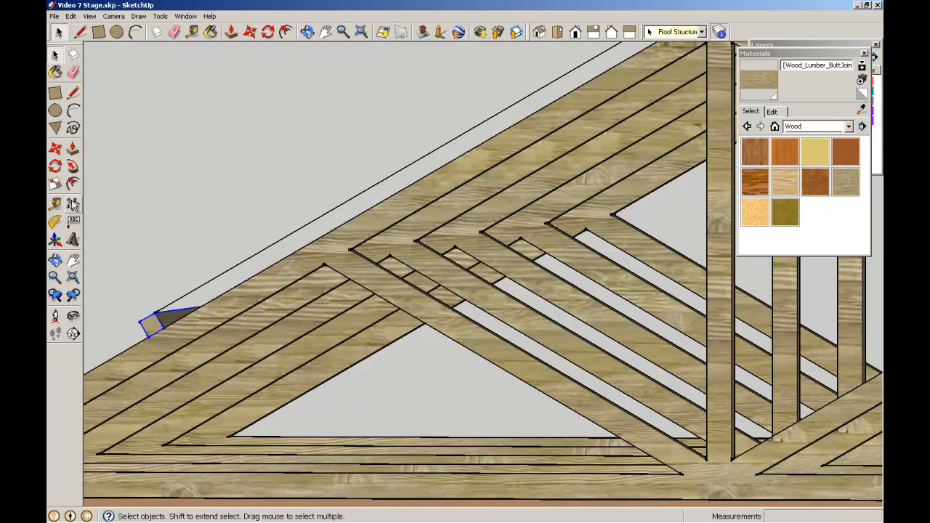
{"action": "key", "text": "m"}
{"action": "key", "text": "q"}
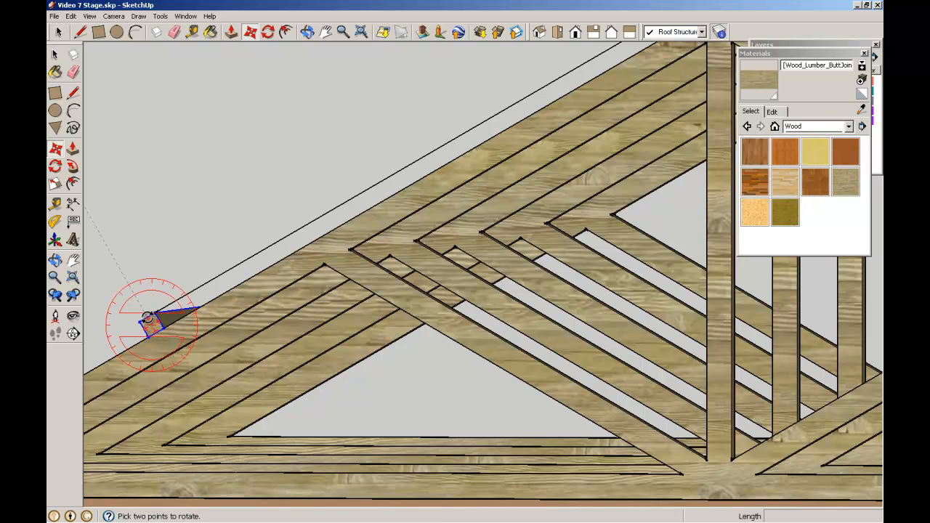
{"action": "key", "text": "m"}
{"action": "scroll", "coordinate": [149, 320], "scroll_direction": "up", "scroll_amount": 3}
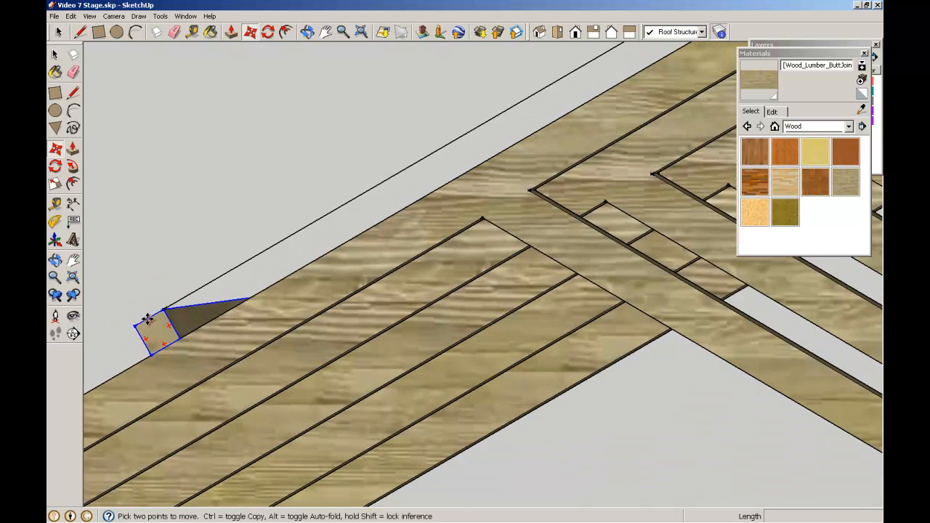
{"action": "left_click", "coordinate": [149, 321]}
{"action": "key", "text": "ctrl"}
{"action": "scroll", "coordinate": [173, 239], "scroll_direction": "down", "scroll_amount": 6}
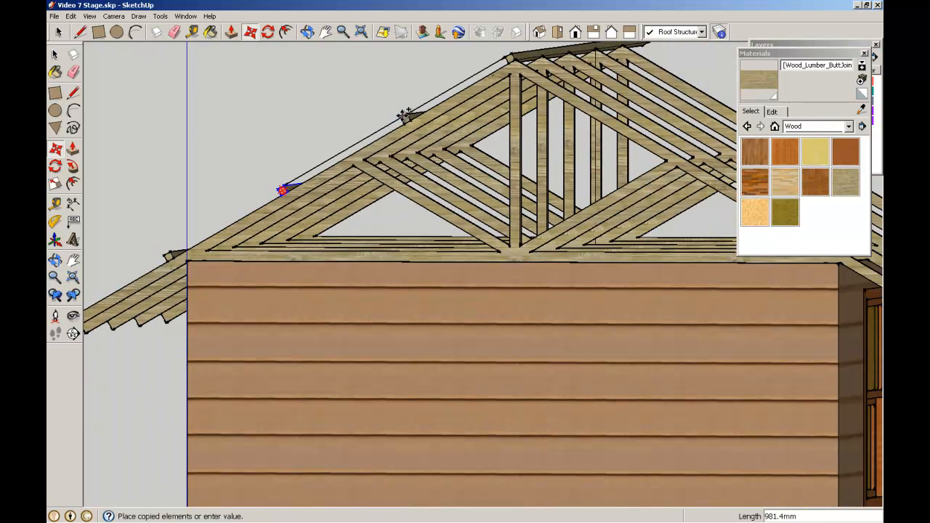
{"action": "left_click", "coordinate": [401, 120]}
{"action": "left_click", "coordinate": [55, 54]}
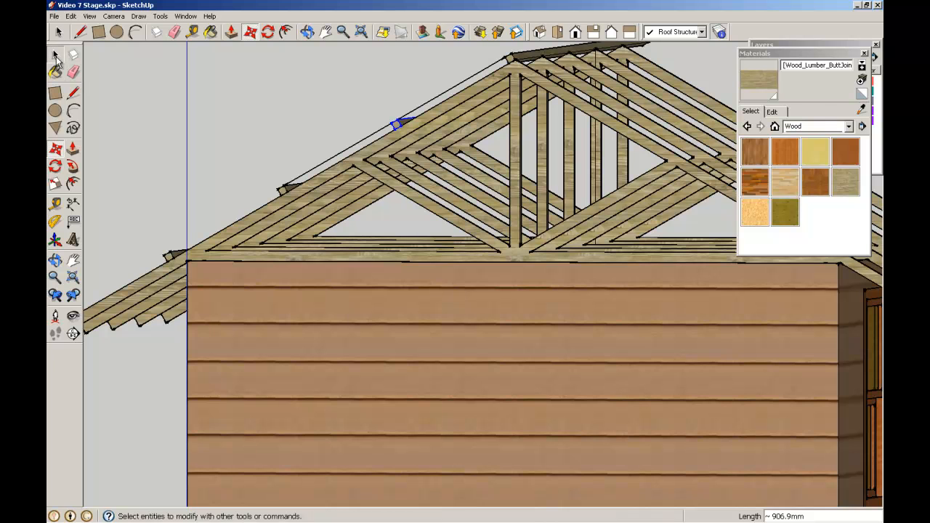
{"action": "left_click", "coordinate": [341, 141]}
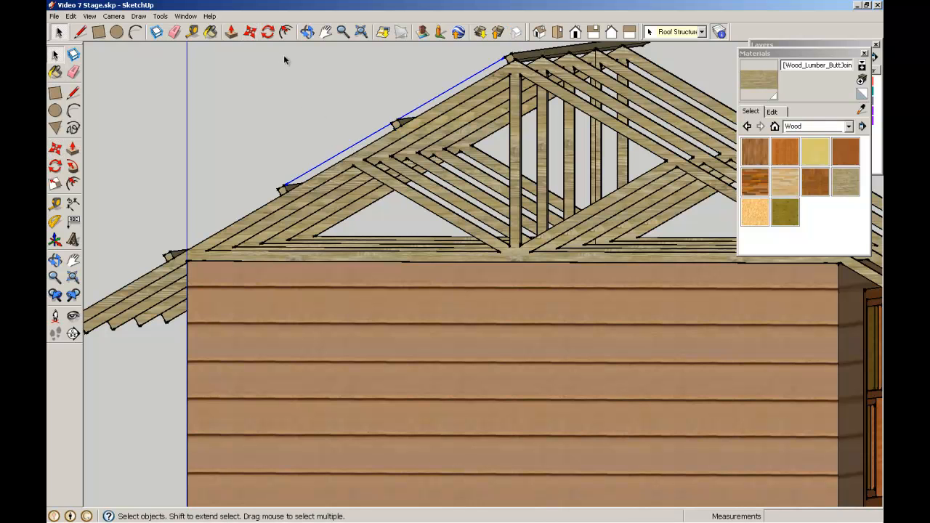
- Move the five battens together about 550 mm along the green axis so their midpoints line up with the middle truss
{"action": "scroll", "coordinate": [308, 55], "scroll_direction": "down", "scroll_amount": 3}
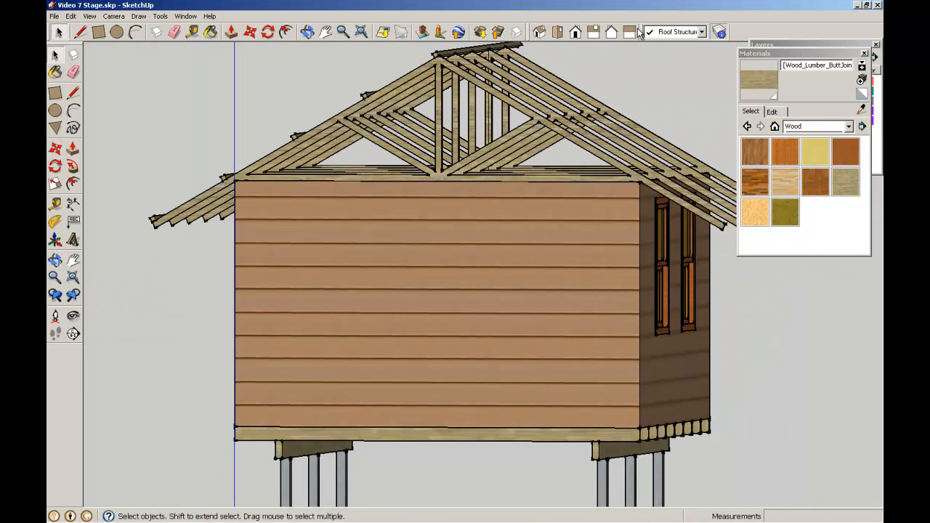
{"action": "left_click", "coordinate": [556, 33]}
{"action": "scroll", "coordinate": [455, 158], "scroll_direction": "down", "scroll_amount": 2}
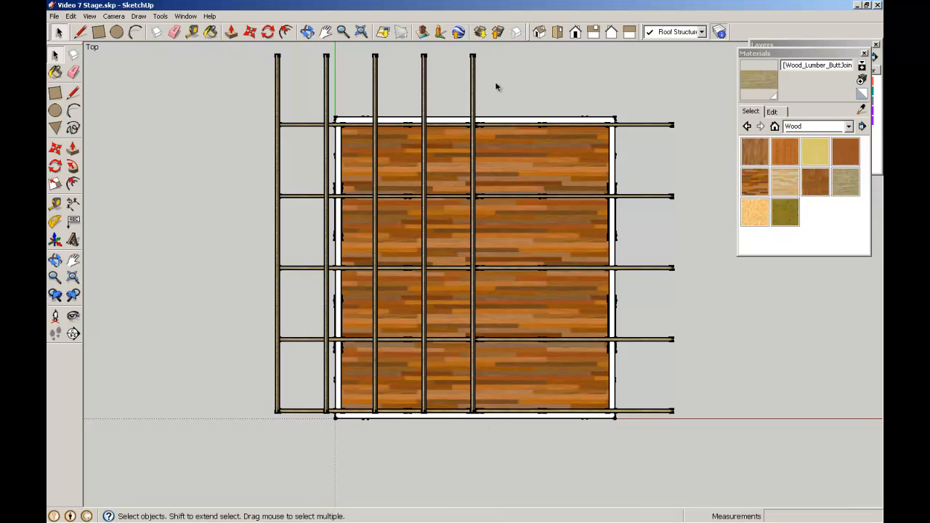
{"action": "left_click_drag", "start_coordinate": [263, 52], "coordinate": [258, 52]}
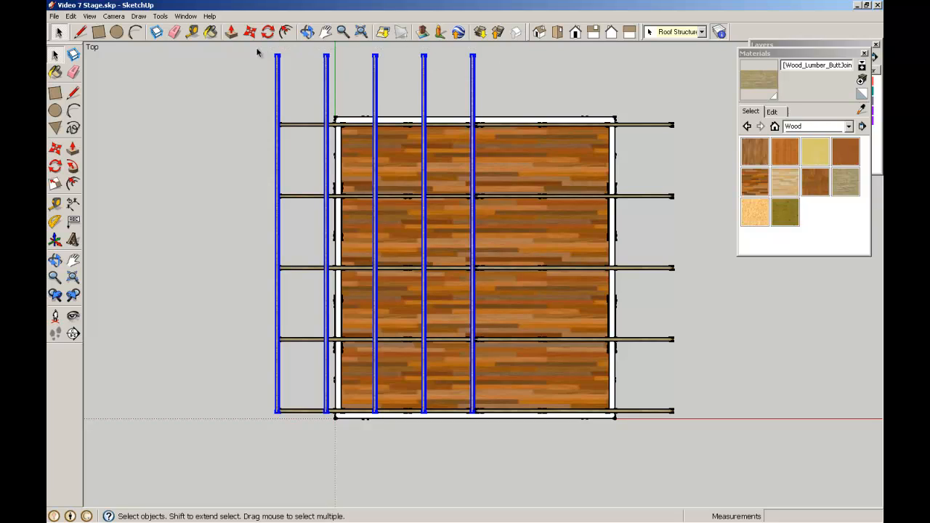
{"action": "middle_click_drag", "start_coordinate": [296, 267], "coordinate": [240, 144]}
{"action": "scroll", "coordinate": [359, 103], "scroll_direction": "up", "scroll_amount": 10}
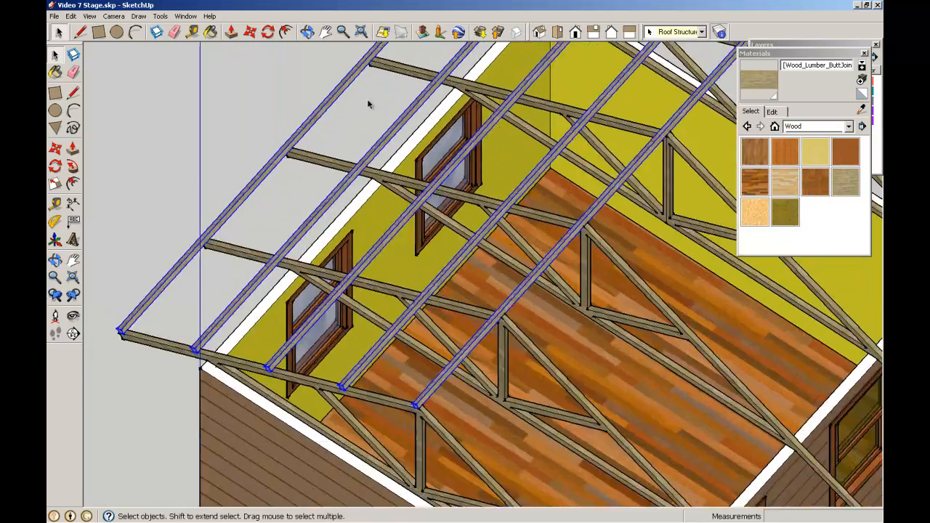
{"action": "left_click", "coordinate": [55, 148]}
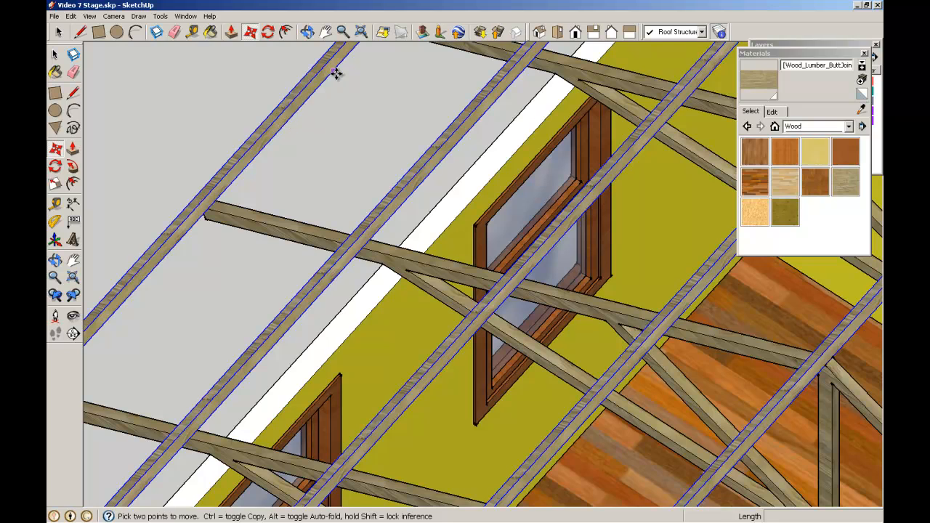
{"action": "scroll", "coordinate": [337, 74], "scroll_direction": "down", "scroll_amount": 3}
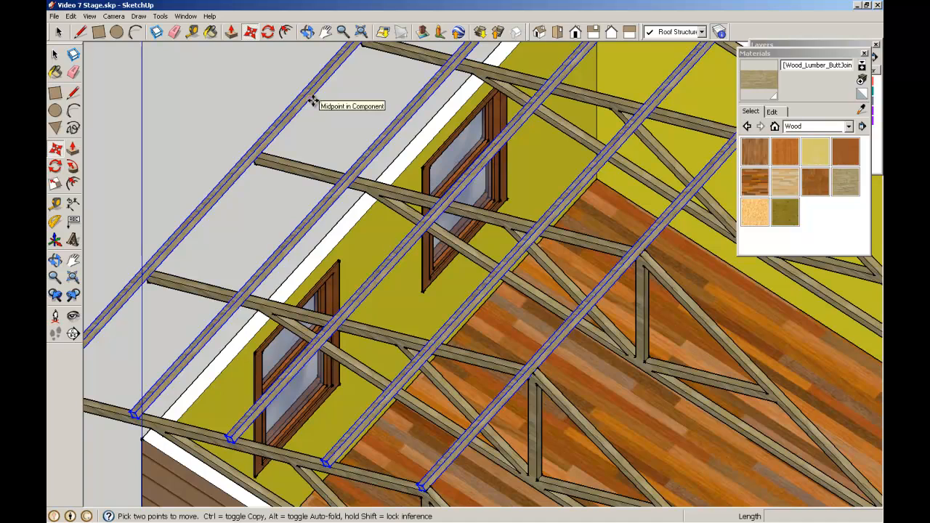
{"action": "left_click", "coordinate": [312, 102]}
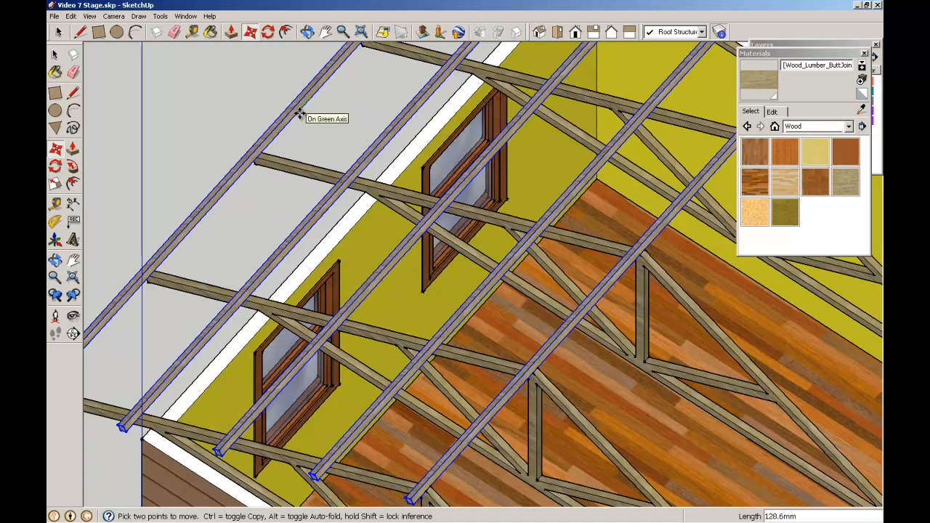
{"action": "scroll", "coordinate": [270, 145], "scroll_direction": "up", "scroll_amount": 5}
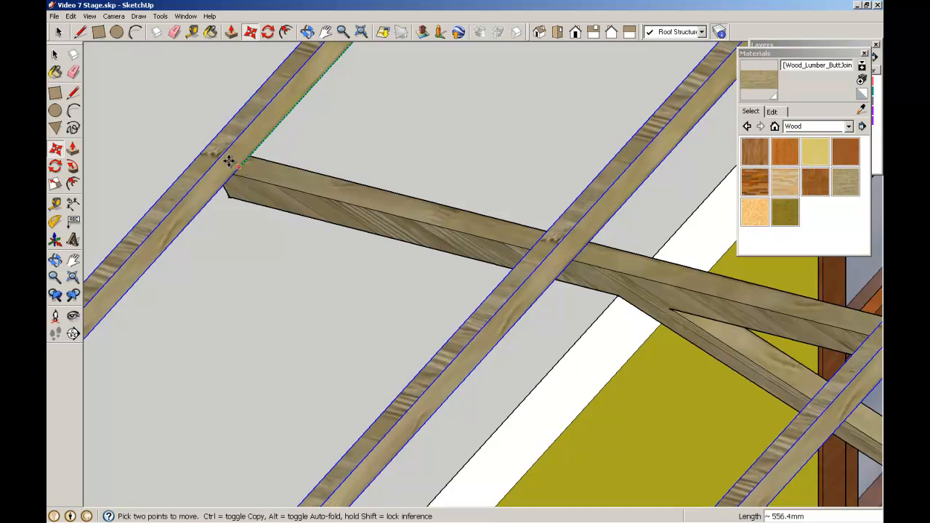
{"action": "scroll", "coordinate": [327, 197], "scroll_direction": "down", "scroll_amount": 6}
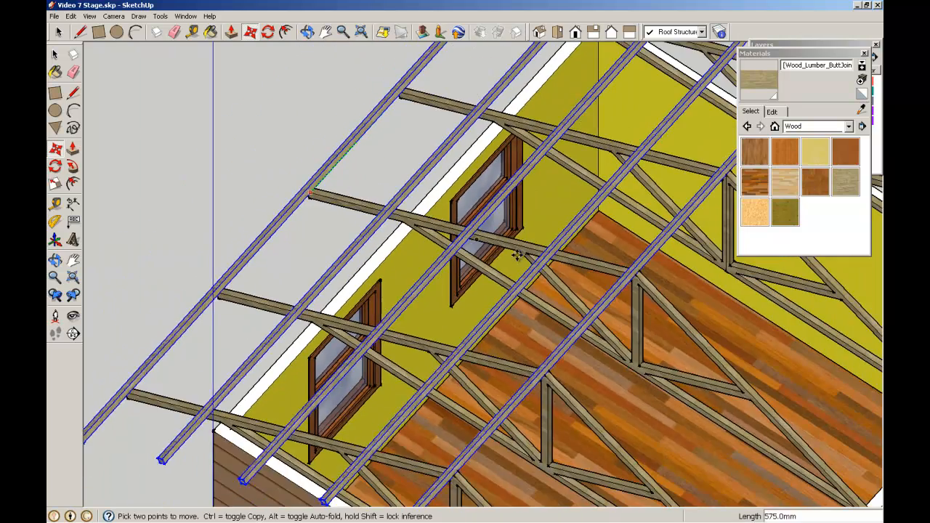
{"action": "scroll", "coordinate": [643, 270], "scroll_direction": "up", "scroll_amount": 5}
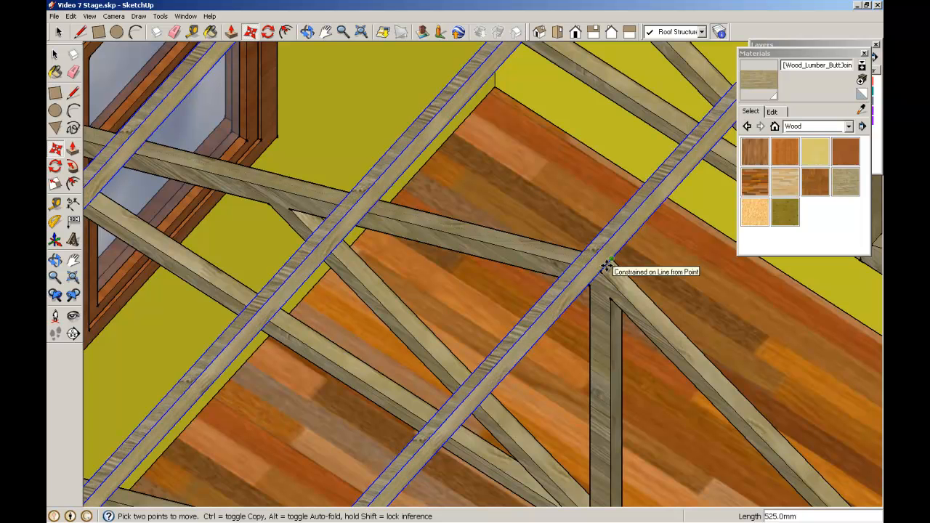
{"action": "scroll", "coordinate": [605, 267], "scroll_direction": "up", "scroll_amount": 4}
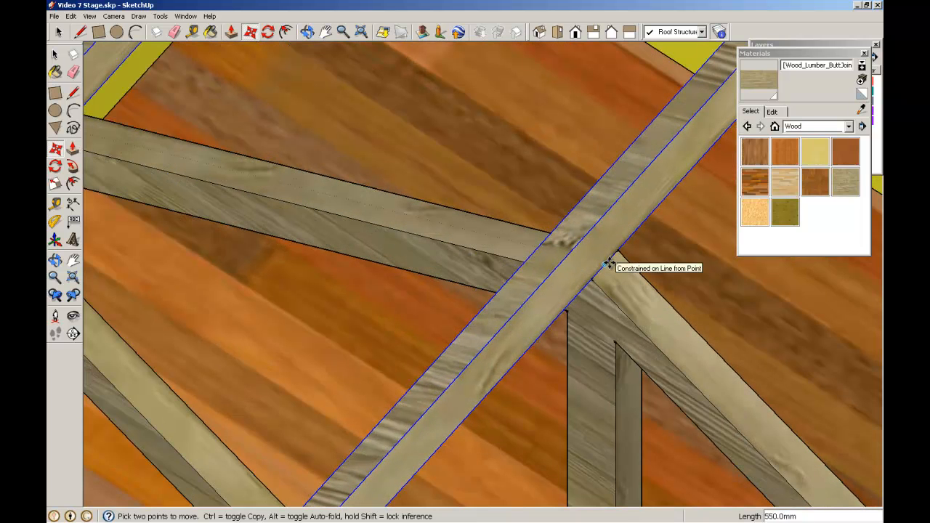
{"action": "scroll", "coordinate": [506, 224], "scroll_direction": "down", "scroll_amount": 8}
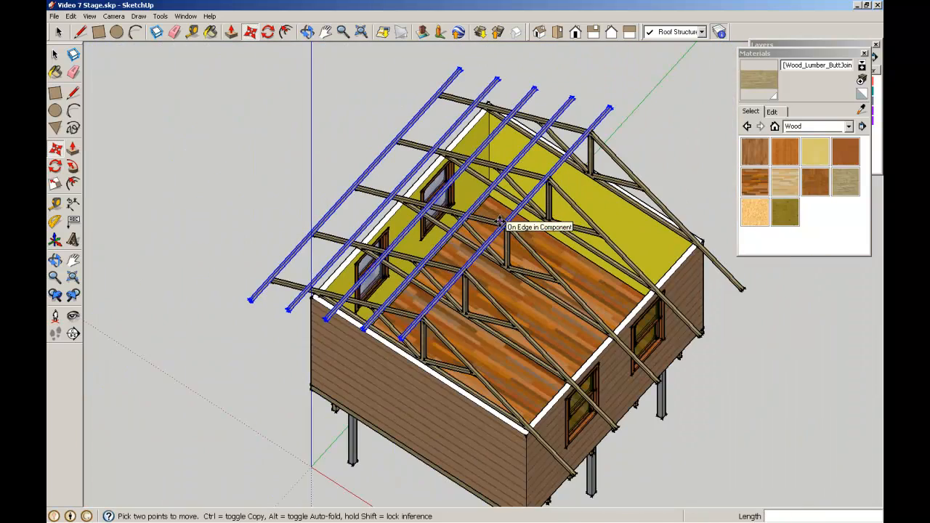
- Rotate a copy of the five battens 180 degrees about the midpoint of the middle truss's apex onto the opposite roof slope
{"action": "left_click", "coordinate": [551, 33]}
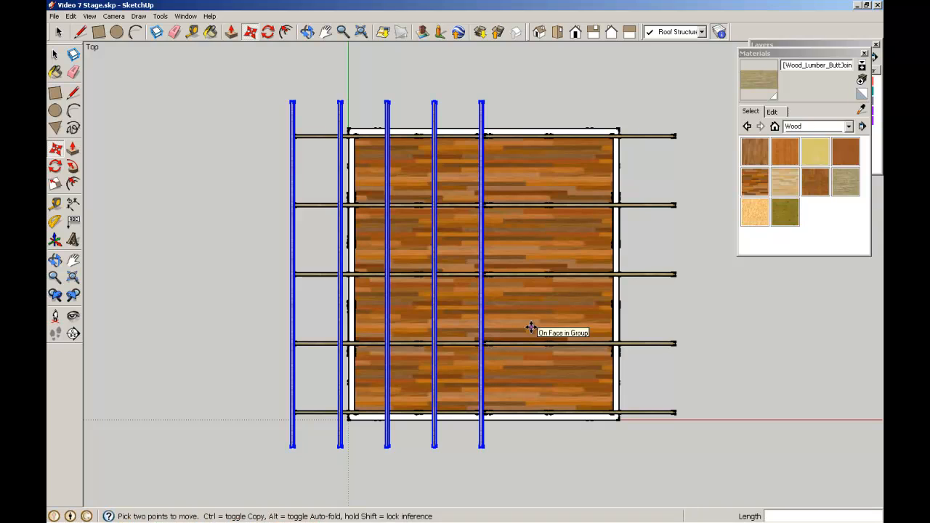
{"action": "left_click", "coordinate": [541, 33]}
{"action": "scroll", "coordinate": [494, 109], "scroll_direction": "up", "scroll_amount": 4}
{"action": "scroll", "coordinate": [493, 105], "scroll_direction": "up", "scroll_amount": 4}
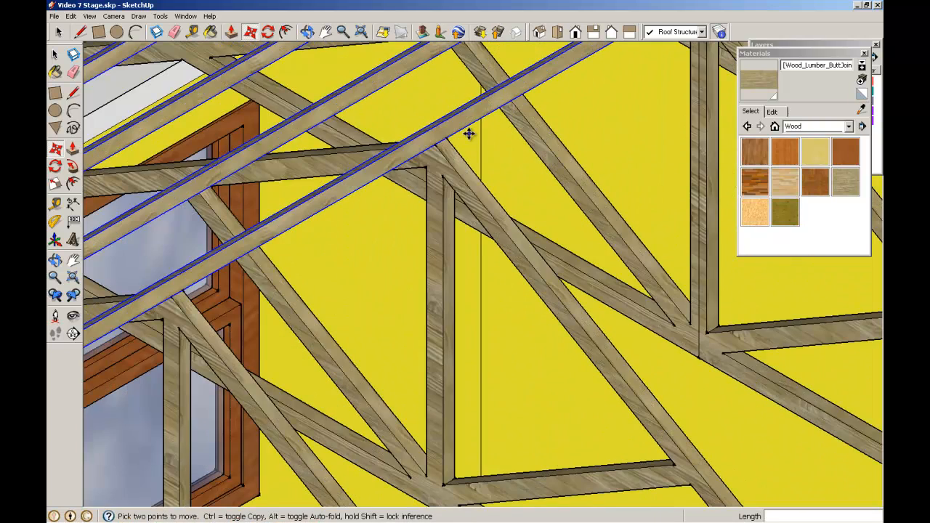
{"action": "scroll", "coordinate": [439, 145], "scroll_direction": "down", "scroll_amount": 1}
{"action": "scroll", "coordinate": [440, 145], "scroll_direction": "down", "scroll_amount": 2}
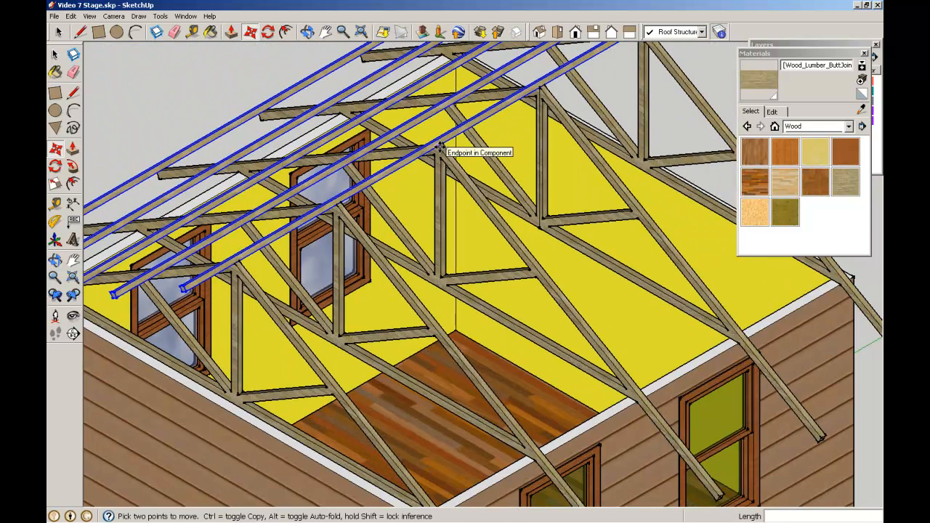
{"action": "left_click", "coordinate": [55, 166]}
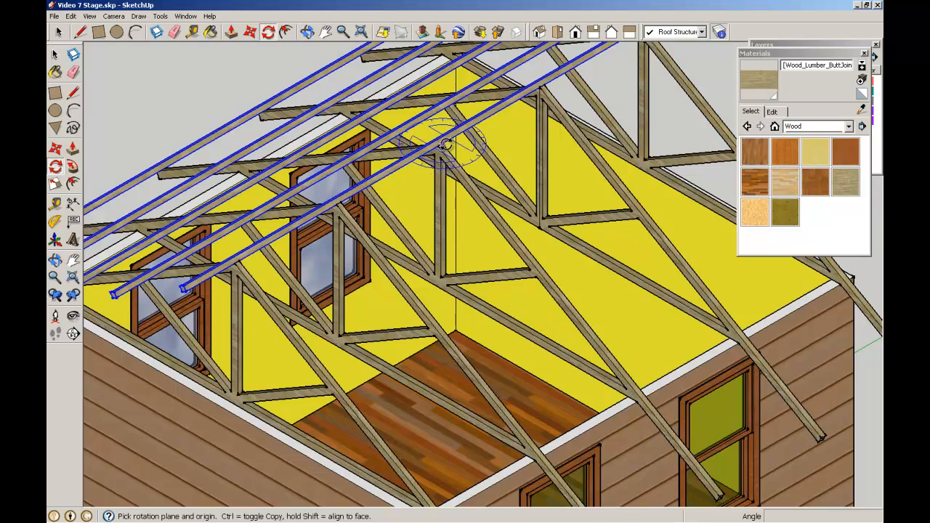
{"action": "scroll", "coordinate": [445, 145], "scroll_direction": "up", "scroll_amount": 3}
{"action": "scroll", "coordinate": [444, 146], "scroll_direction": "up", "scroll_amount": 4}
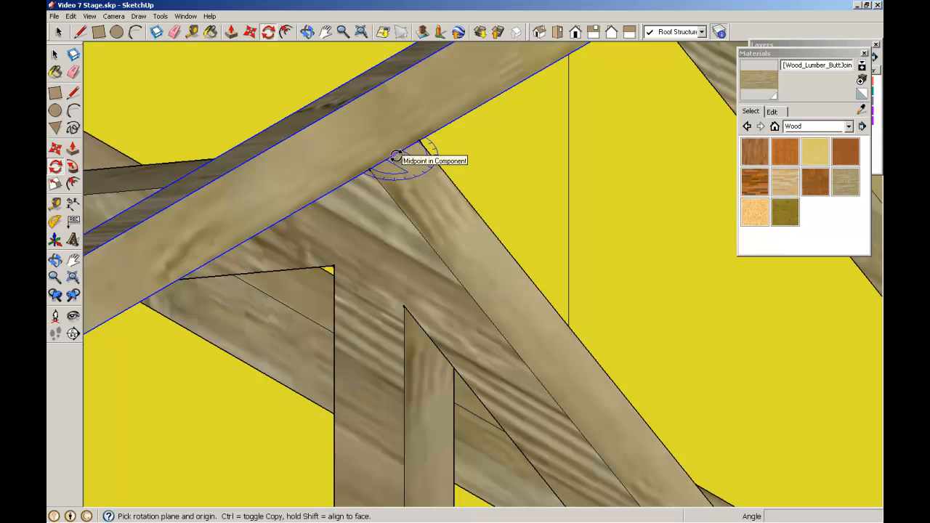
{"action": "left_click", "coordinate": [396, 155]}
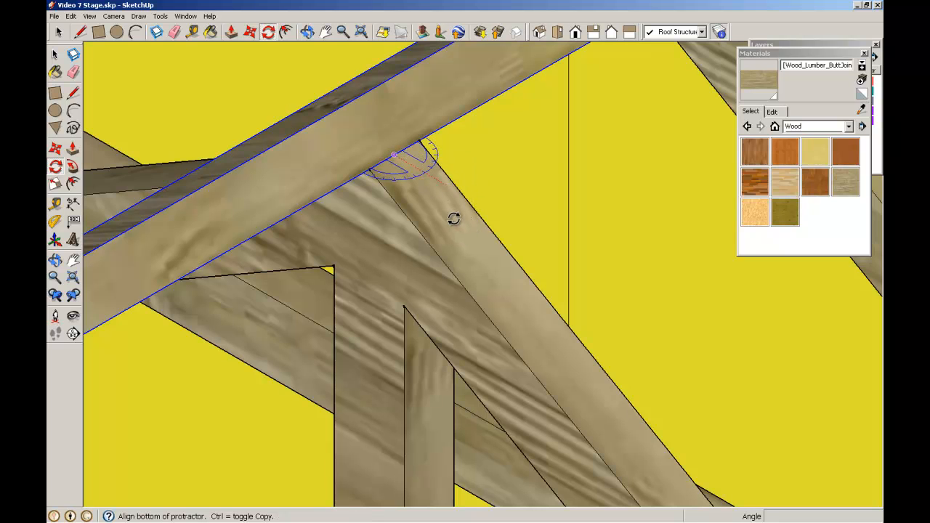
{"action": "left_click", "coordinate": [453, 215]}
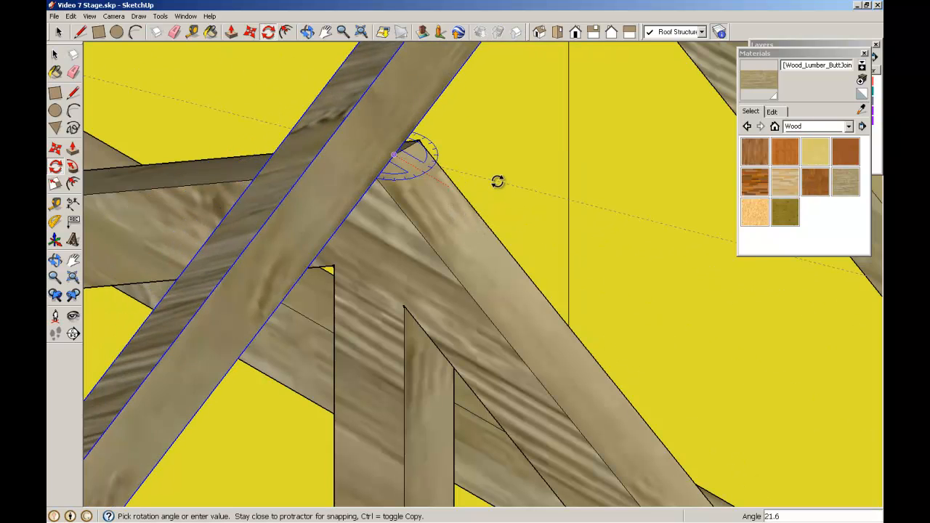
{"action": "left_click", "coordinate": [521, 129]}
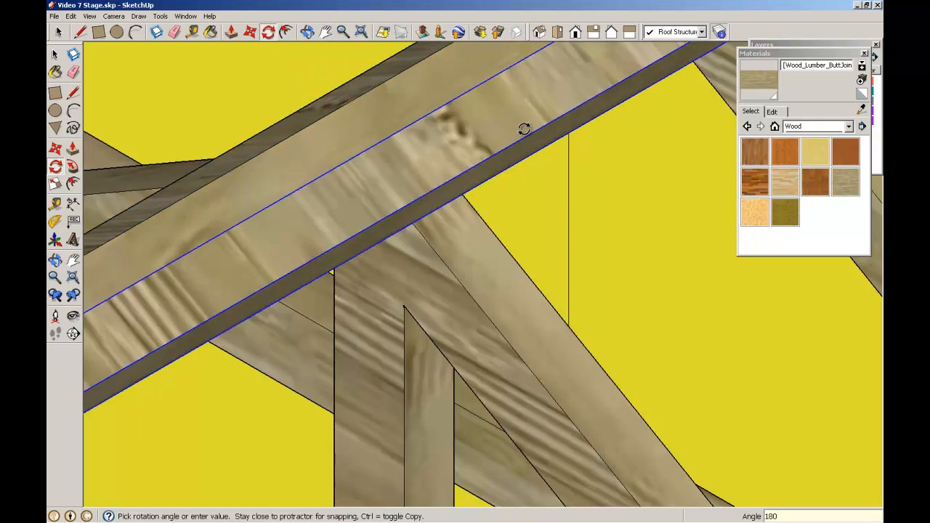
{"action": "key", "text": "space"}
{"action": "scroll", "coordinate": [298, 154], "scroll_direction": "down", "scroll_amount": 10}
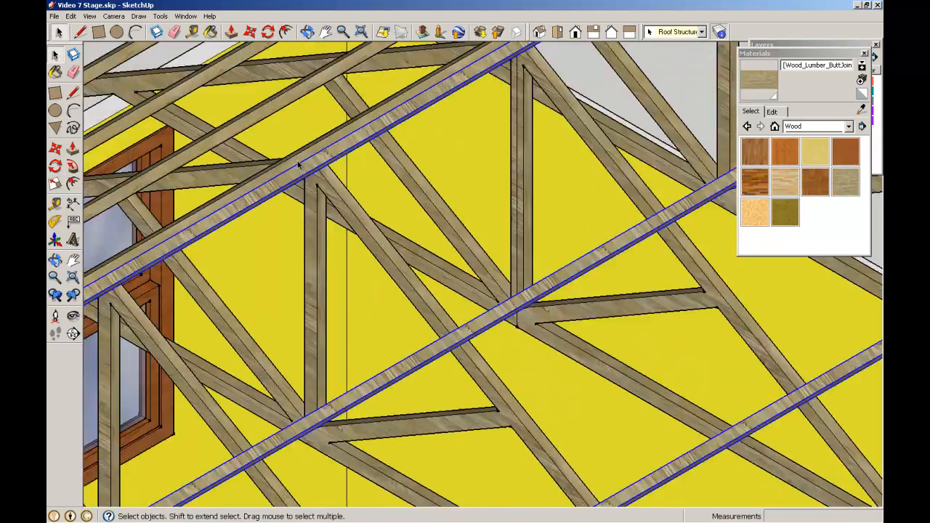
{"action": "left_click", "coordinate": [539, 32]}
{"action": "left_click", "coordinate": [557, 32]}
{"action": "scroll", "coordinate": [394, 153], "scroll_direction": "down", "scroll_amount": 3}
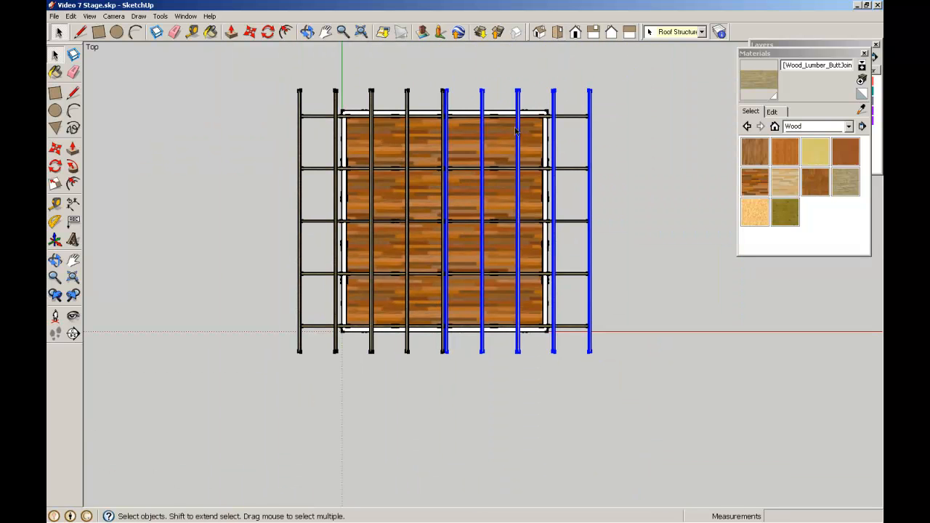
{"action": "left_click", "coordinate": [166, 85]}
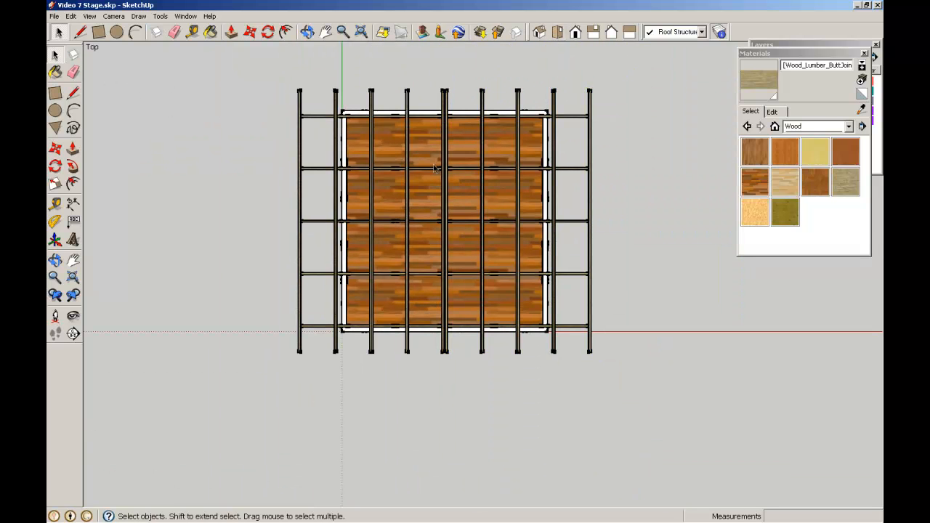
- Add a layer named Roof Cladding and make it the active layer
{"action": "left_click", "coordinate": [539, 32]}
{"action": "scroll", "coordinate": [481, 216], "scroll_direction": "up", "scroll_amount": 4}
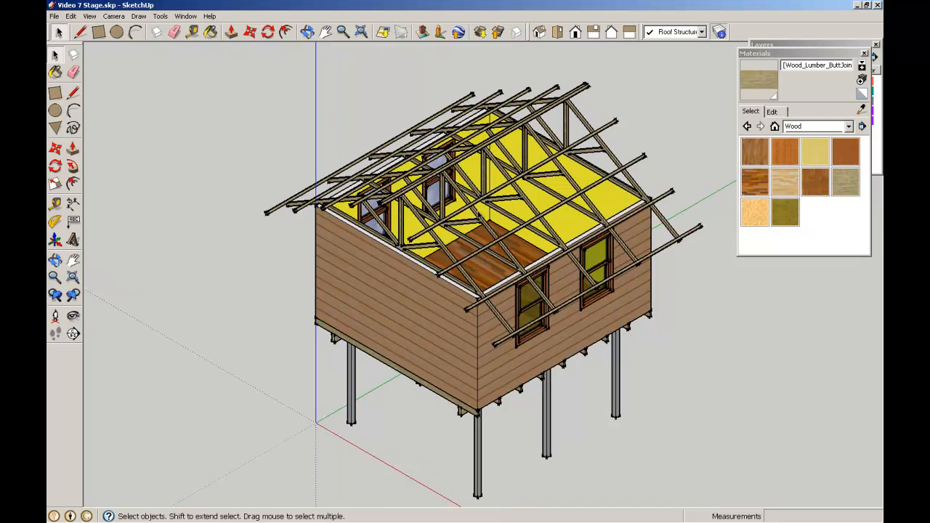
{"action": "left_click", "coordinate": [863, 54]}
{"action": "left_click", "coordinate": [806, 150]}
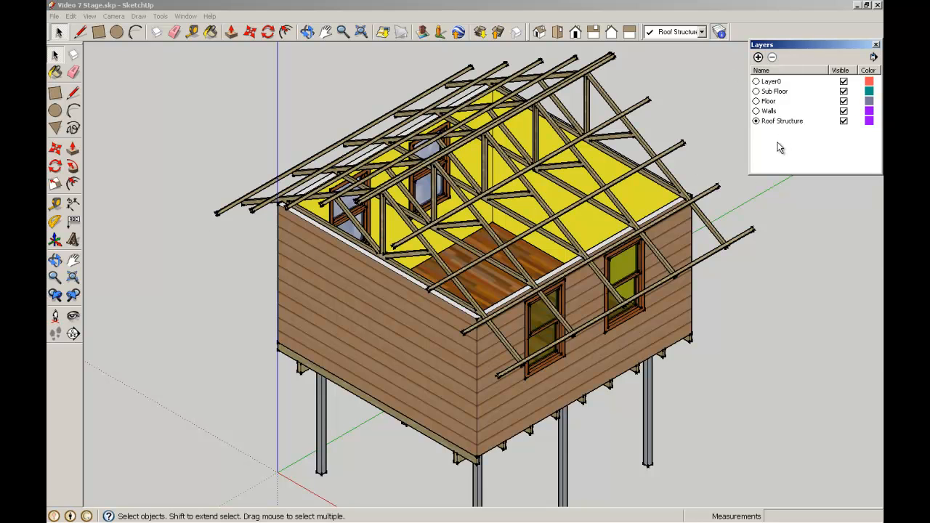
{"action": "left_click", "coordinate": [759, 57]}
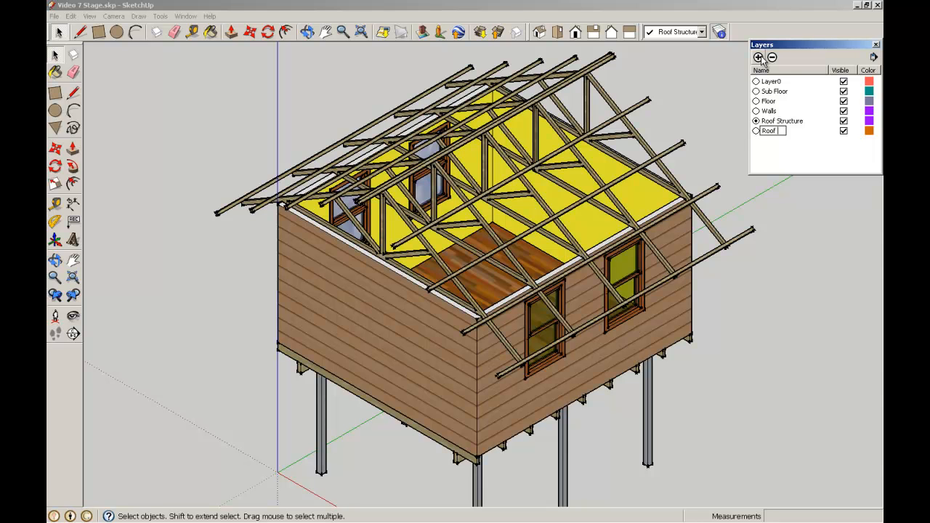
{"action": "type", "text": "Roof Cladding"}
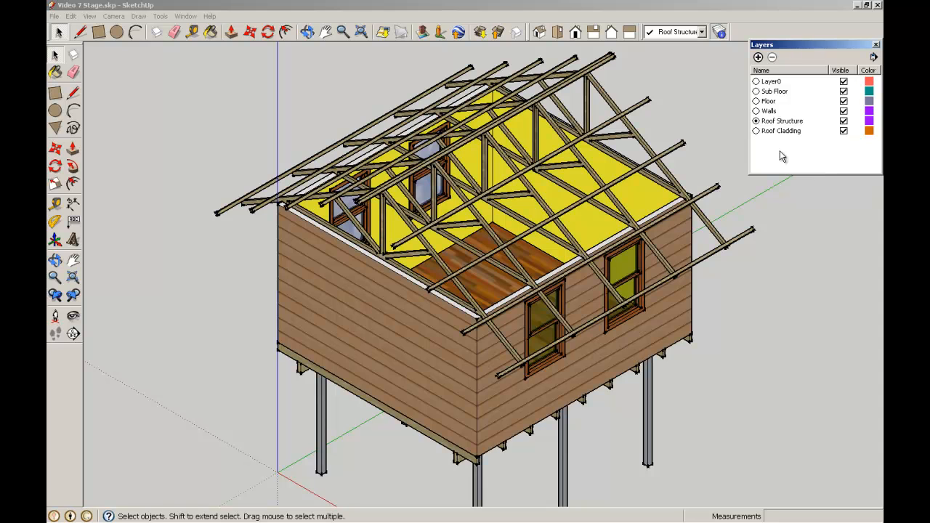
{"action": "left_click", "coordinate": [755, 131]}
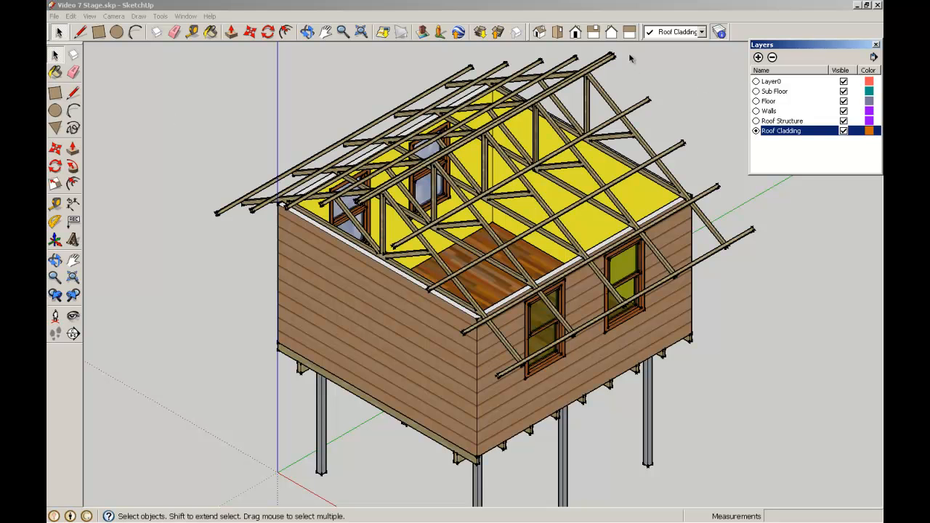
{"action": "left_click", "coordinate": [623, 76]}
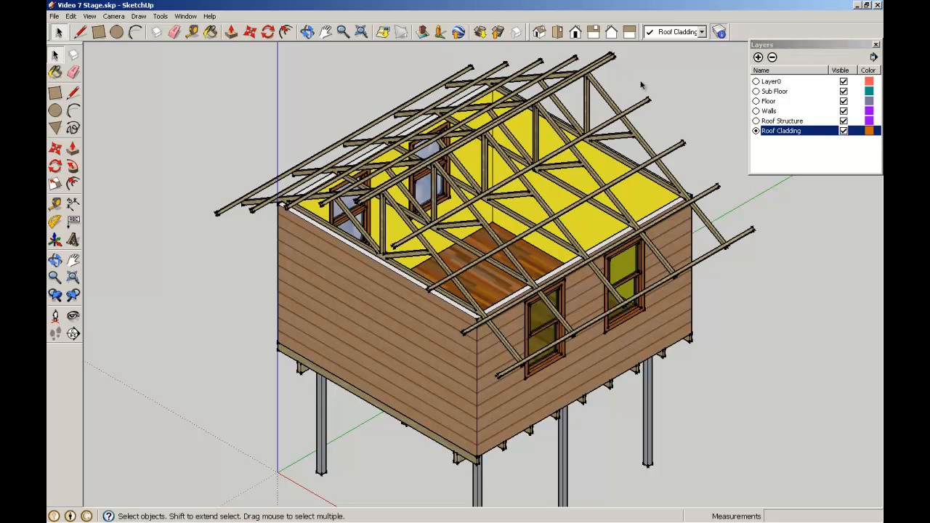
- Draw the cladding outline from the ridge batten's upper outer corner about 3678 mm down the slope, and along the lowest batten to its other end
{"action": "middle_click", "coordinate": [633, 83]}
{"action": "scroll", "coordinate": [552, 114], "scroll_direction": "up", "scroll_amount": 3}
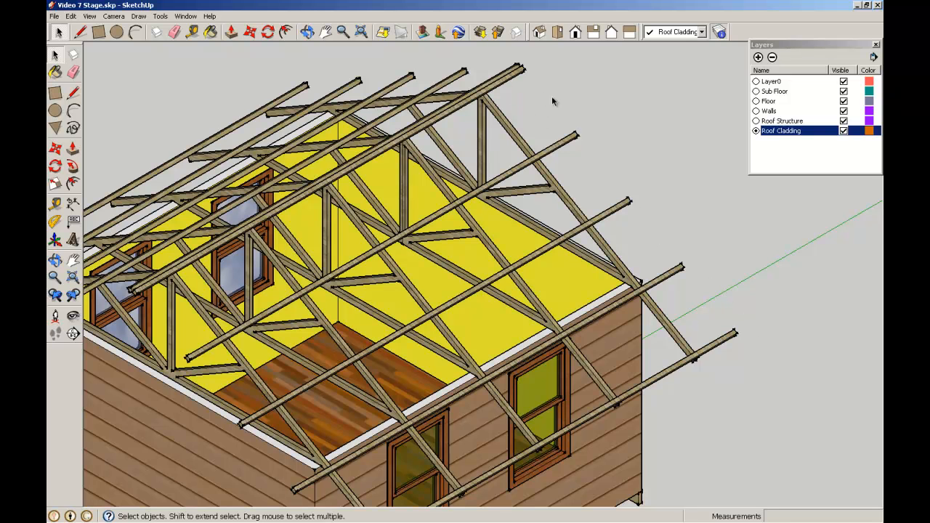
{"action": "left_click", "coordinate": [73, 93]}
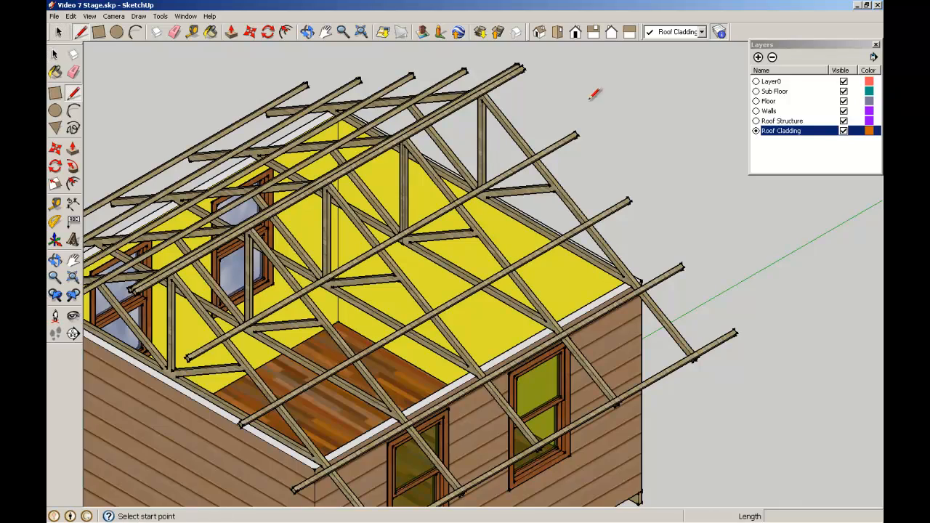
{"action": "scroll", "coordinate": [530, 67], "scroll_direction": "up", "scroll_amount": 5}
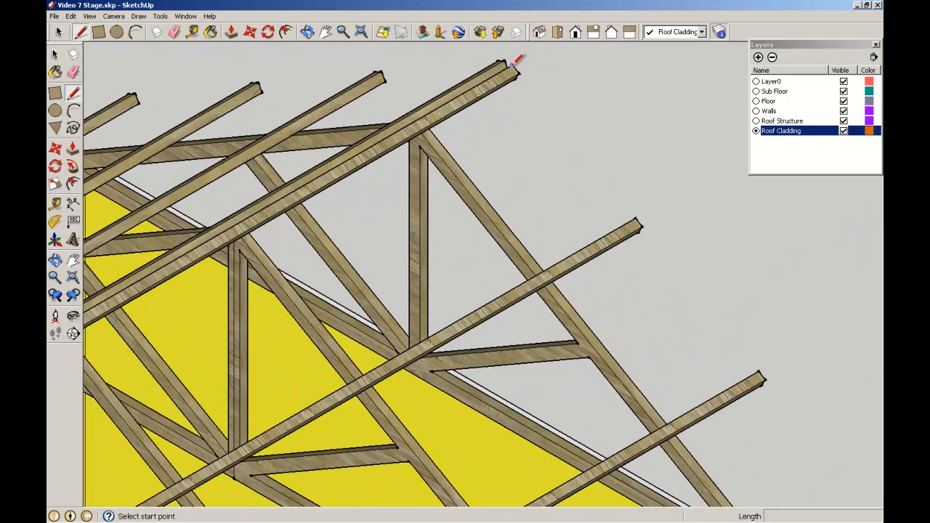
{"action": "left_click", "coordinate": [512, 64]}
{"action": "scroll", "coordinate": [601, 156], "scroll_direction": "down", "scroll_amount": 5}
{"action": "scroll", "coordinate": [691, 255], "scroll_direction": "up", "scroll_amount": 3}
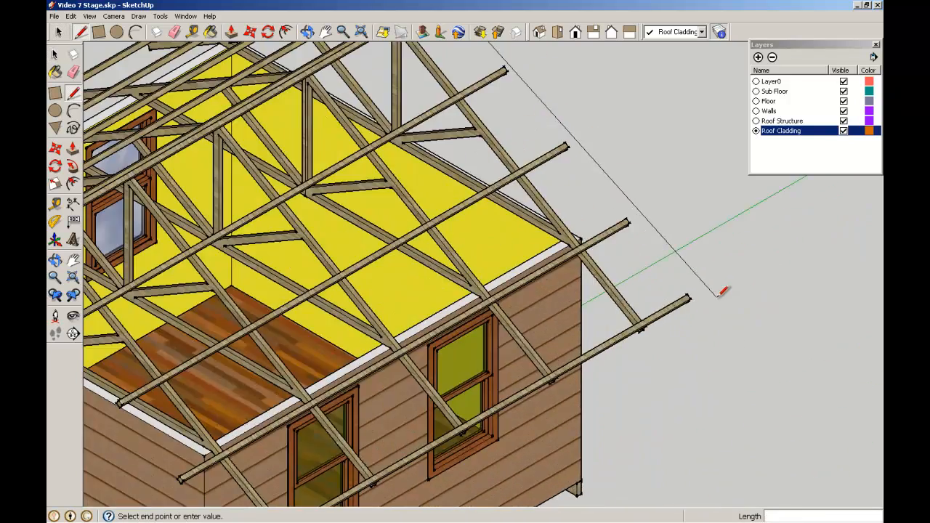
{"action": "scroll", "coordinate": [690, 290], "scroll_direction": "up", "scroll_amount": 2}
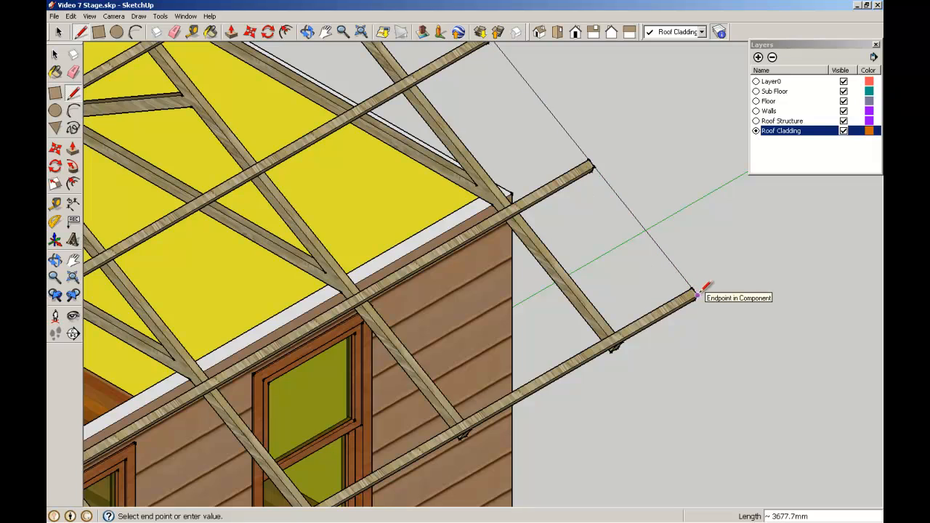
{"action": "scroll", "coordinate": [556, 363], "scroll_direction": "down", "scroll_amount": 5}
{"action": "scroll", "coordinate": [348, 470], "scroll_direction": "up", "scroll_amount": 5}
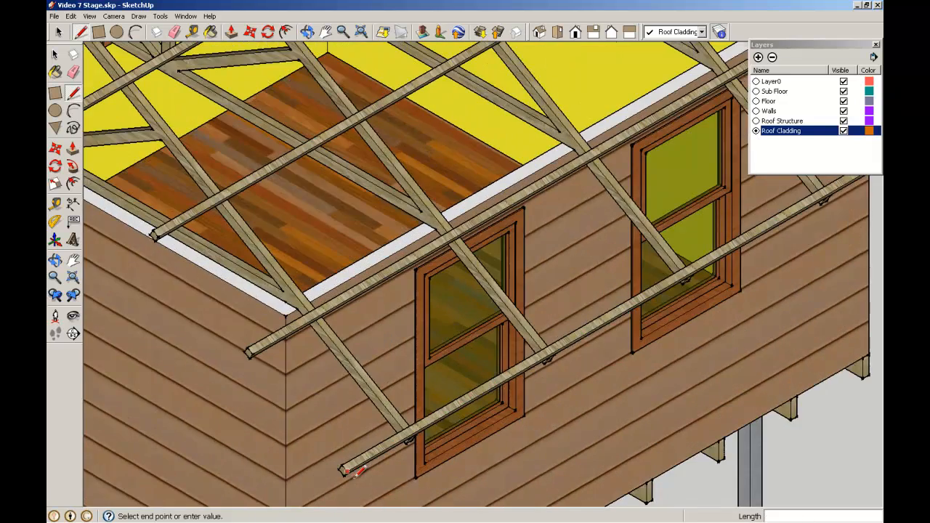
- Close the cladding outline about 3678 mm up the other gable end and 5750 mm back along the ridge batten to form a face
{"action": "scroll", "coordinate": [200, 323], "scroll_direction": "down", "scroll_amount": 4}
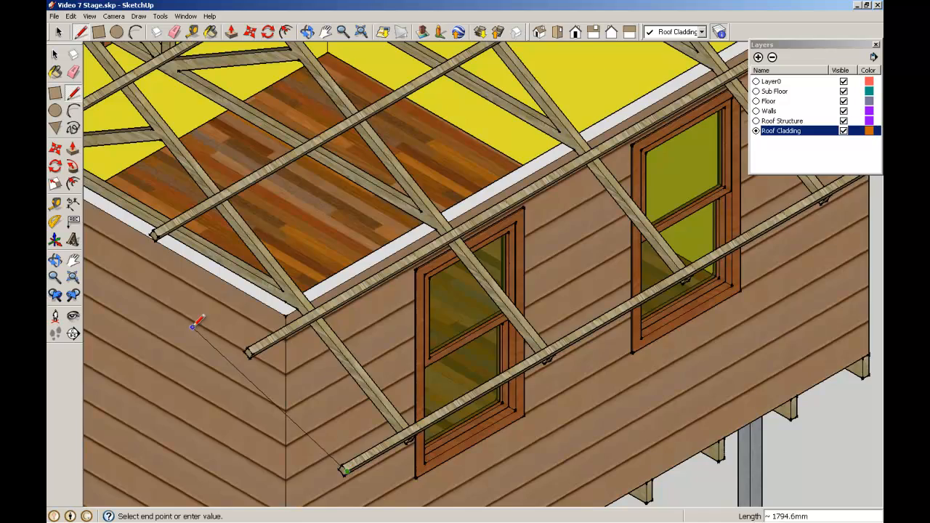
{"action": "scroll", "coordinate": [130, 210], "scroll_direction": "up", "scroll_amount": 5}
{"action": "scroll", "coordinate": [131, 210], "scroll_direction": "up", "scroll_amount": 3}
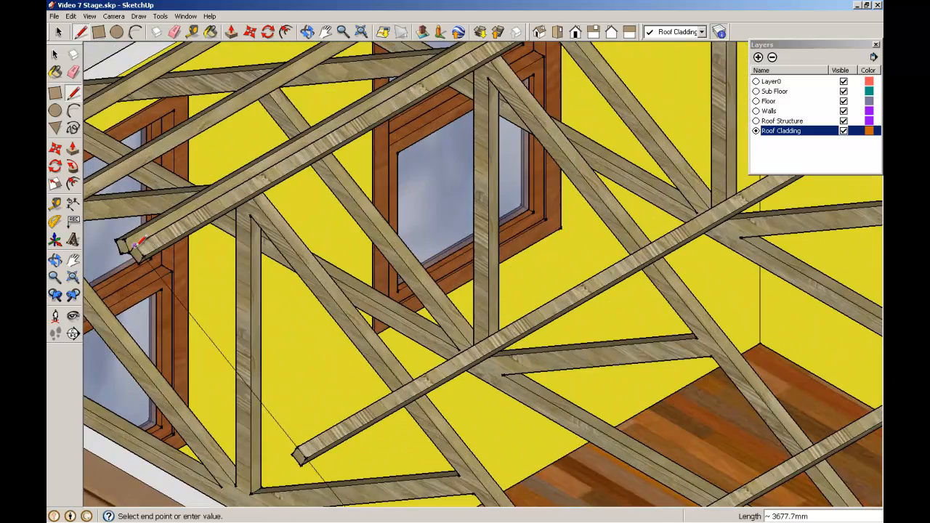
{"action": "scroll", "coordinate": [238, 229], "scroll_direction": "down", "scroll_amount": 5}
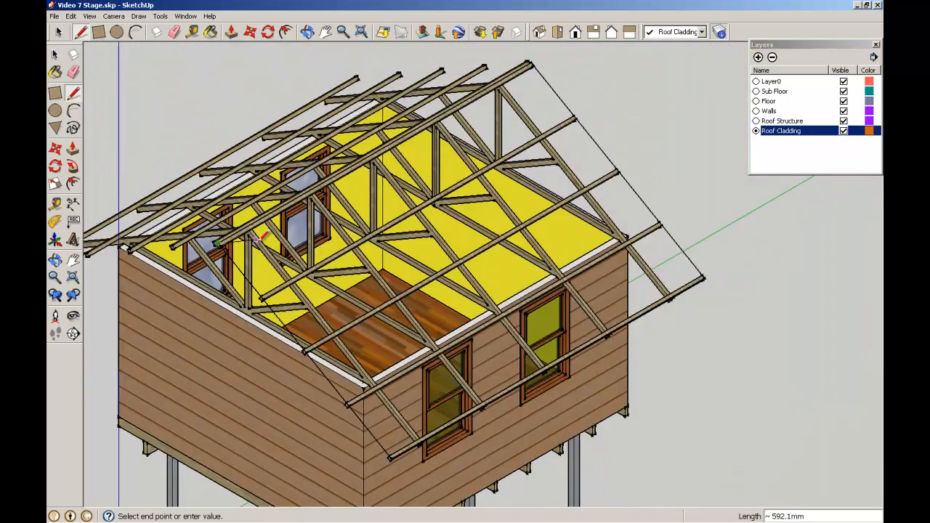
{"action": "scroll", "coordinate": [522, 53], "scroll_direction": "up", "scroll_amount": 5}
{"action": "scroll", "coordinate": [517, 57], "scroll_direction": "up", "scroll_amount": 2}
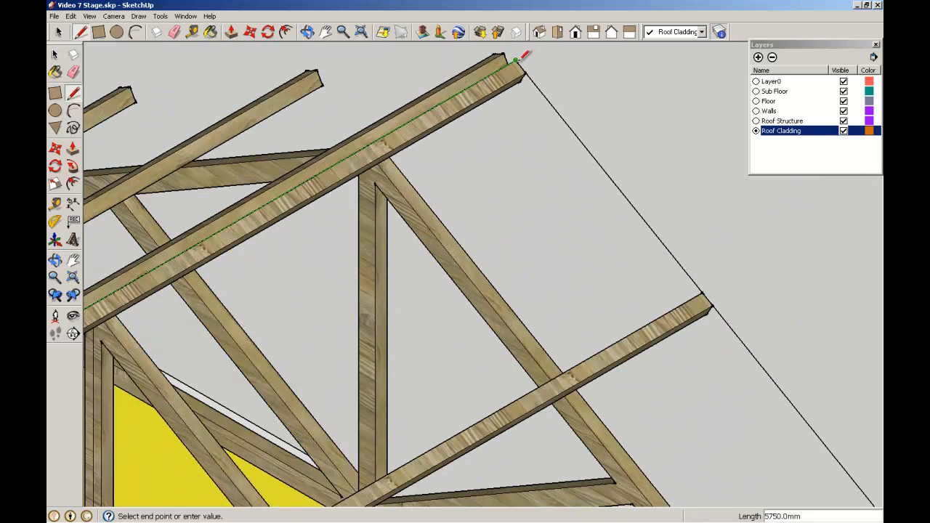
{"action": "left_click", "coordinate": [517, 58]}
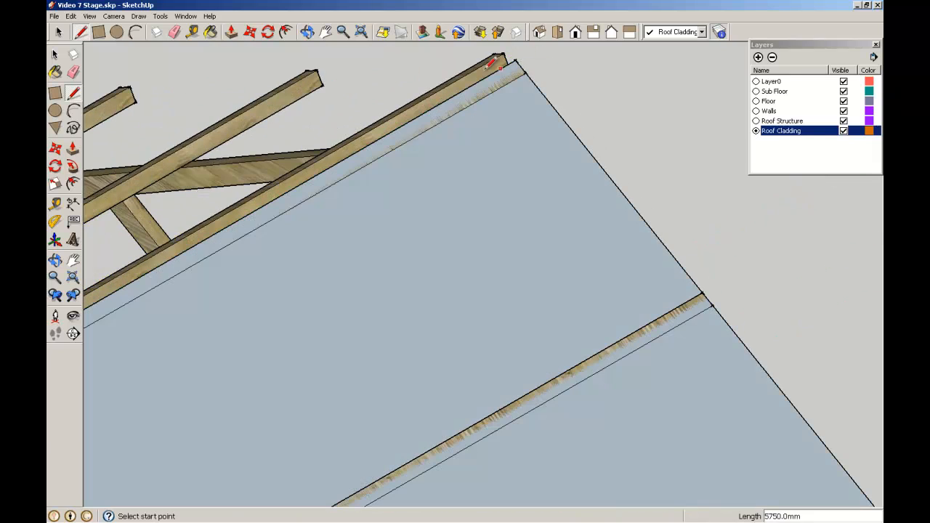
- Push/Pull the cladding face 25 mm outward from the battens
{"action": "left_click", "coordinate": [56, 55]}
{"action": "scroll", "coordinate": [220, 92], "scroll_direction": "down", "scroll_amount": 10}
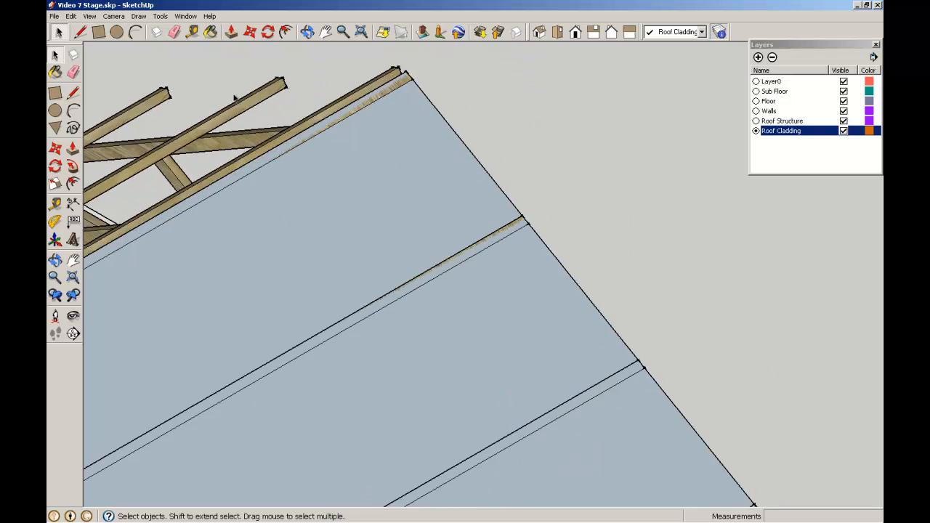
{"action": "key", "text": "o"}
{"action": "left_click_drag", "start_coordinate": [346, 133], "coordinate": [417, 97]}
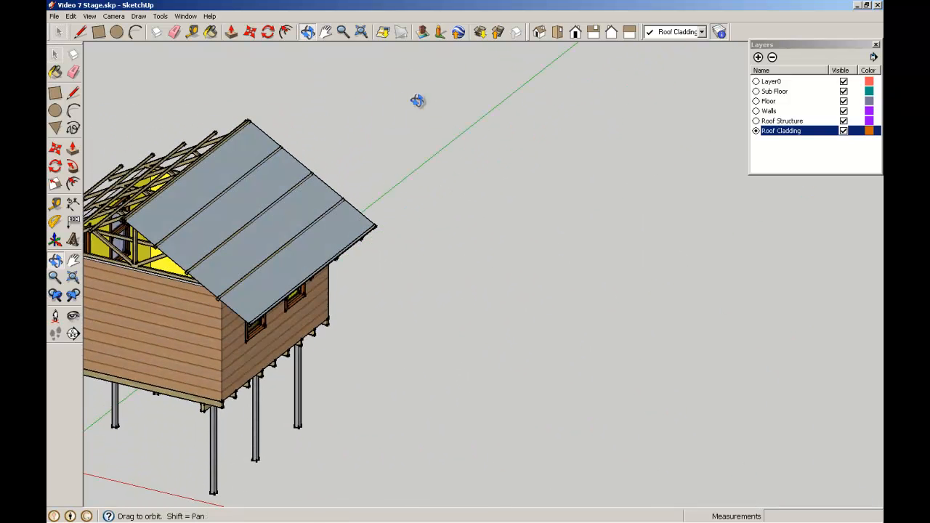
{"action": "key", "text": "space"}
{"action": "scroll", "coordinate": [262, 168], "scroll_direction": "up", "scroll_amount": 3}
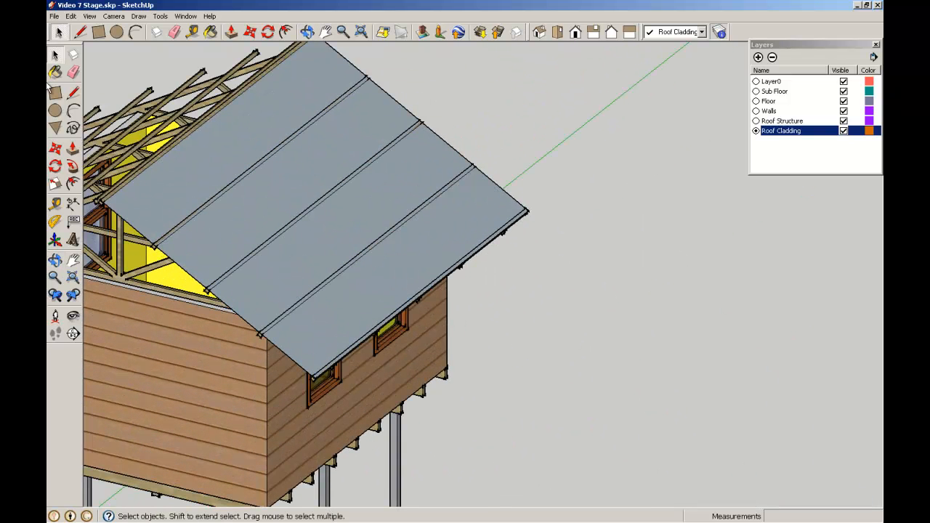
{"action": "left_click", "coordinate": [72, 148]}
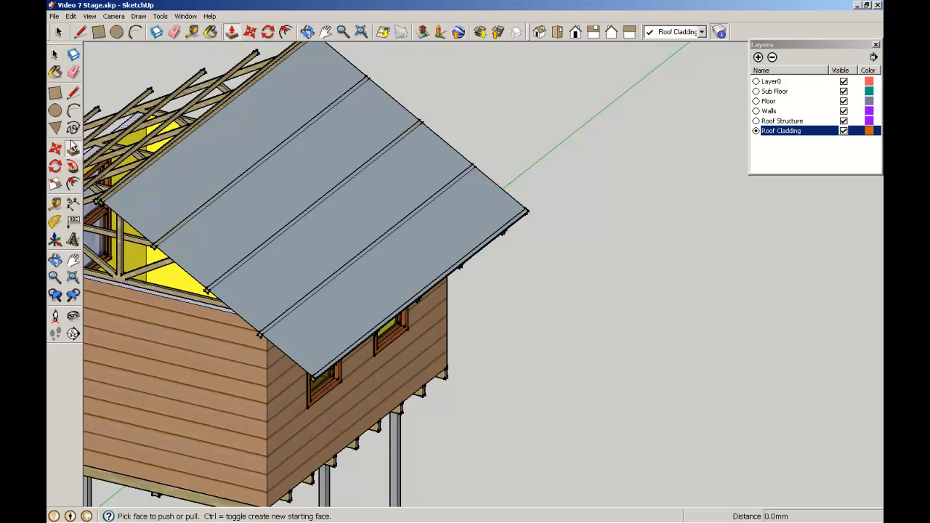
{"action": "left_click", "coordinate": [194, 243]}
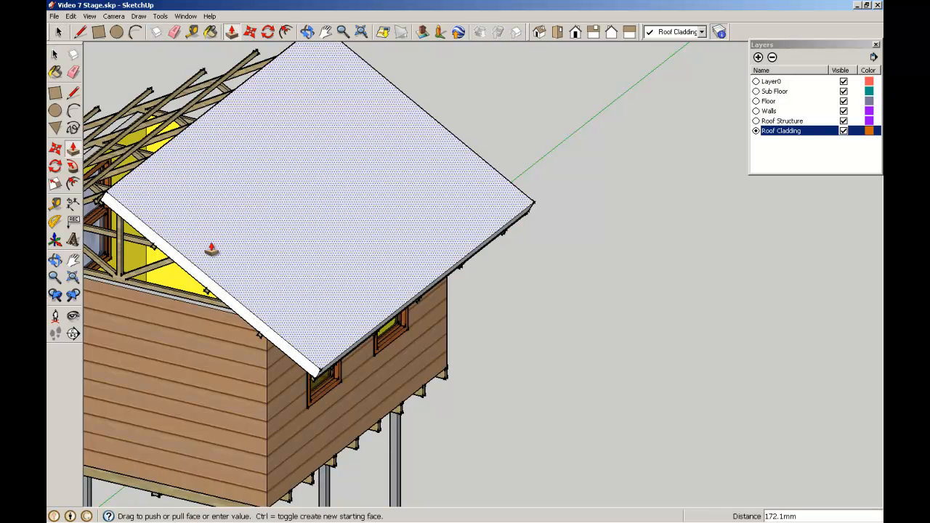
{"action": "key", "text": "Return"}
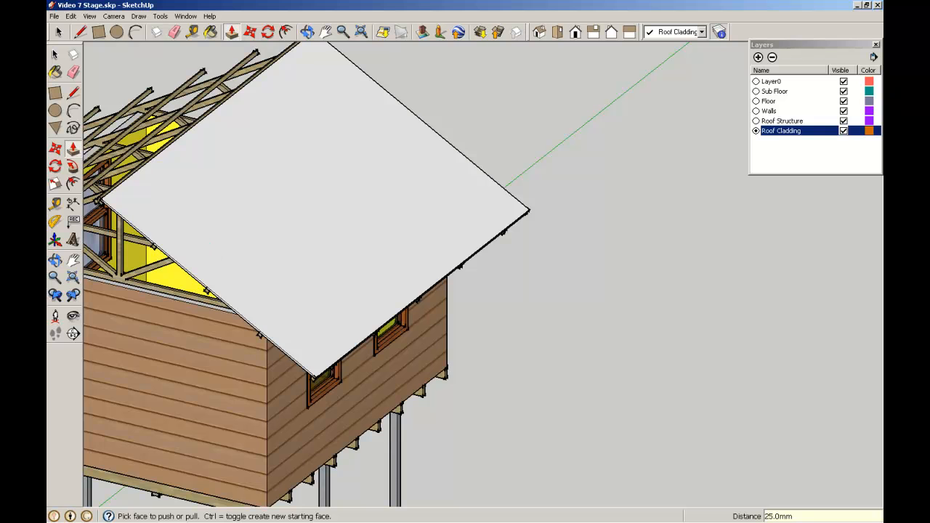
- Select the whole cladding slab and paint it with the red Roofing_Metal_Standing material from the Roofing collection
{"action": "left_click", "coordinate": [57, 56]}
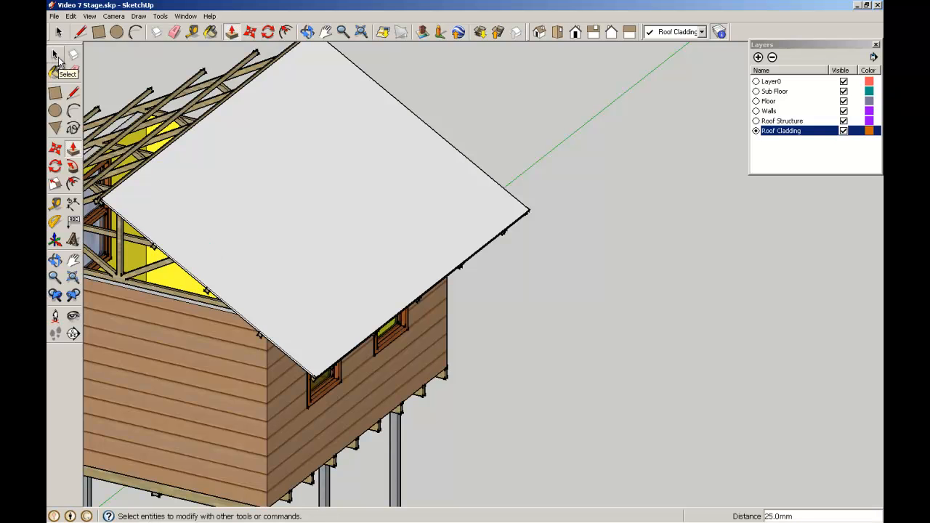
{"action": "left_click", "coordinate": [73, 147]}
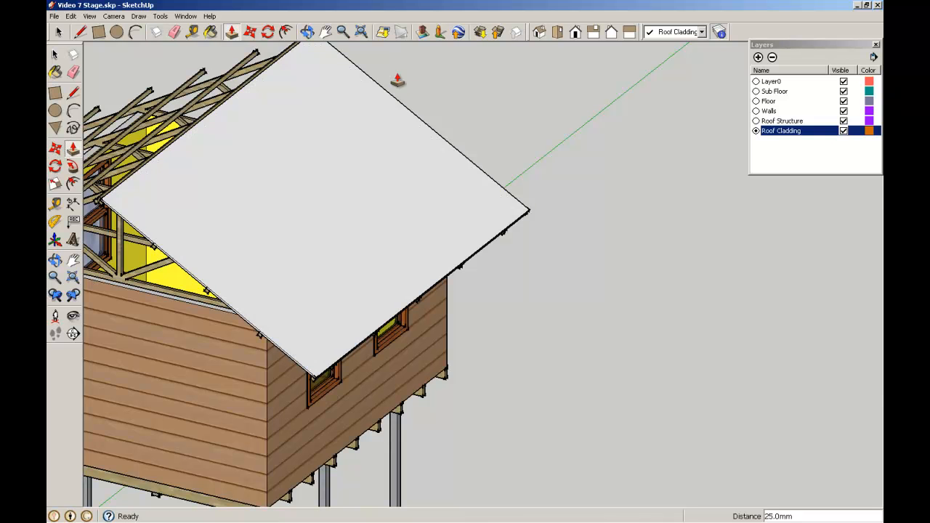
{"action": "left_click", "coordinate": [56, 54]}
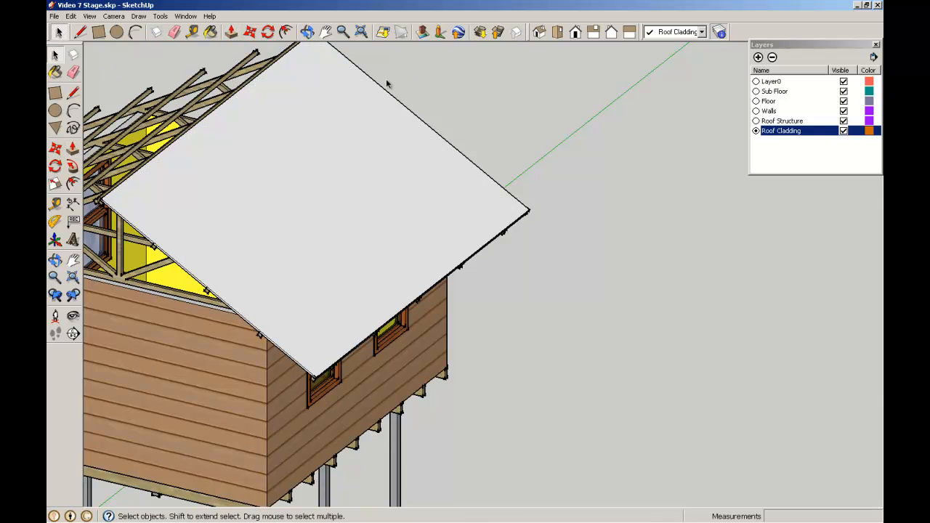
{"action": "double_click", "coordinate": [154, 207]}
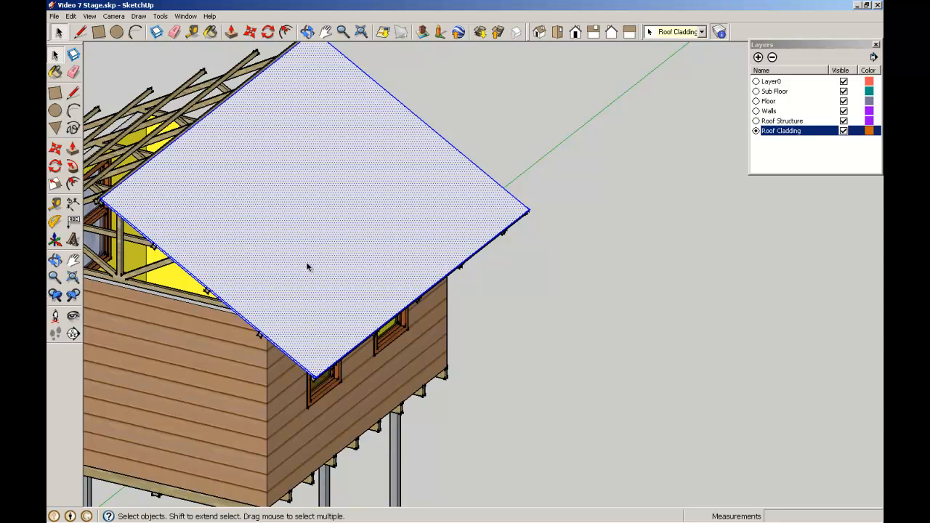
{"action": "left_click", "coordinate": [54, 72]}
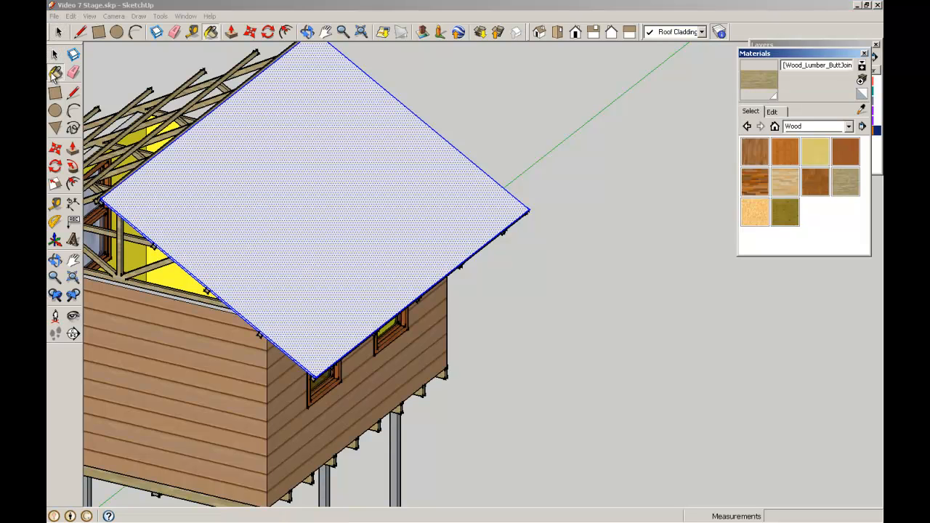
{"action": "left_click", "coordinate": [848, 127]}
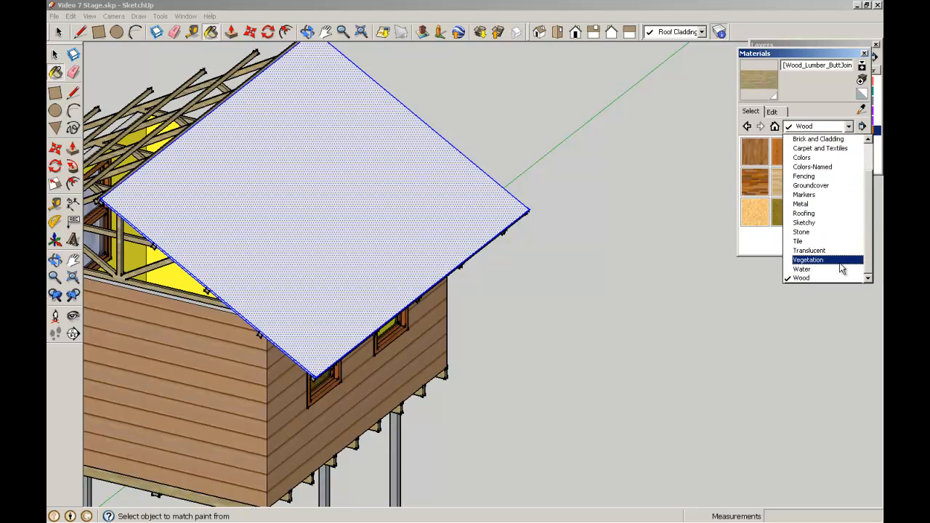
{"action": "left_click", "coordinate": [837, 214]}
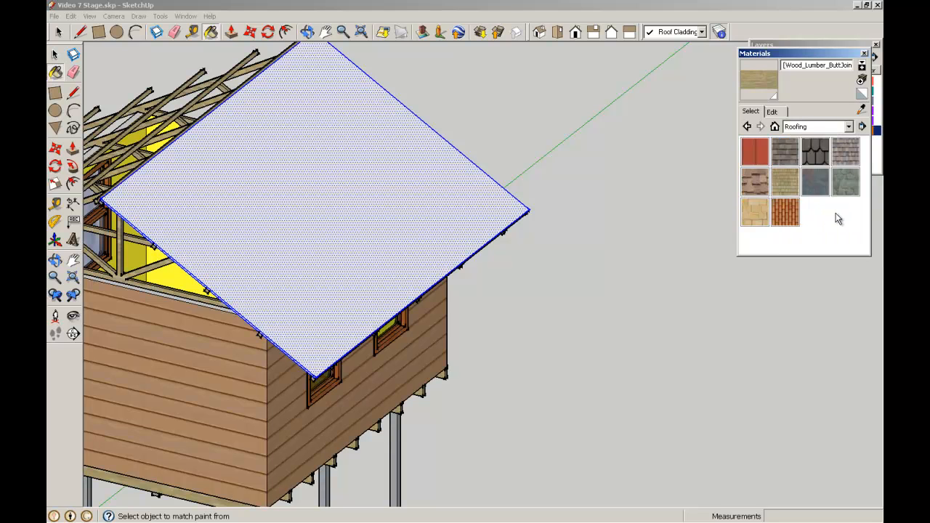
{"action": "left_click", "coordinate": [755, 153]}
{"action": "left_click", "coordinate": [225, 201]}
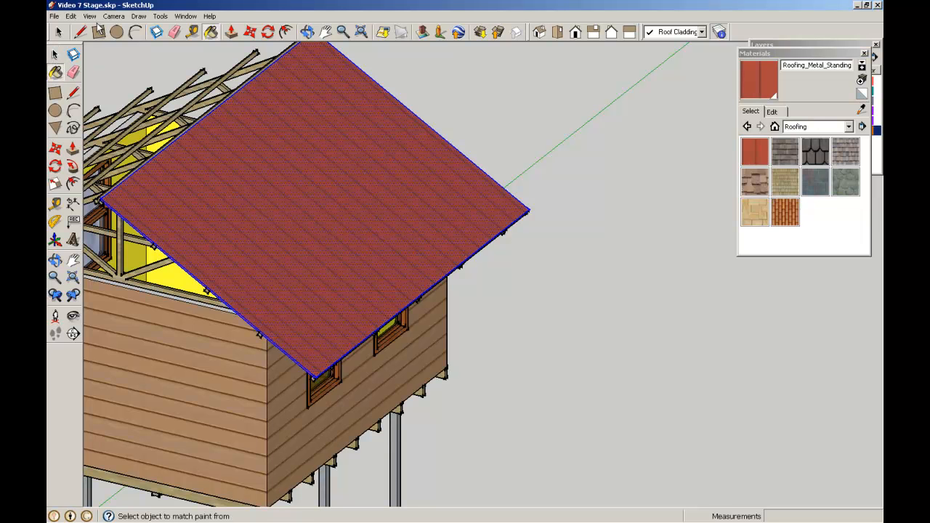
- Make the painted cladding slab, with all its faces and edges, into a group
{"action": "left_click", "coordinate": [70, 16]}
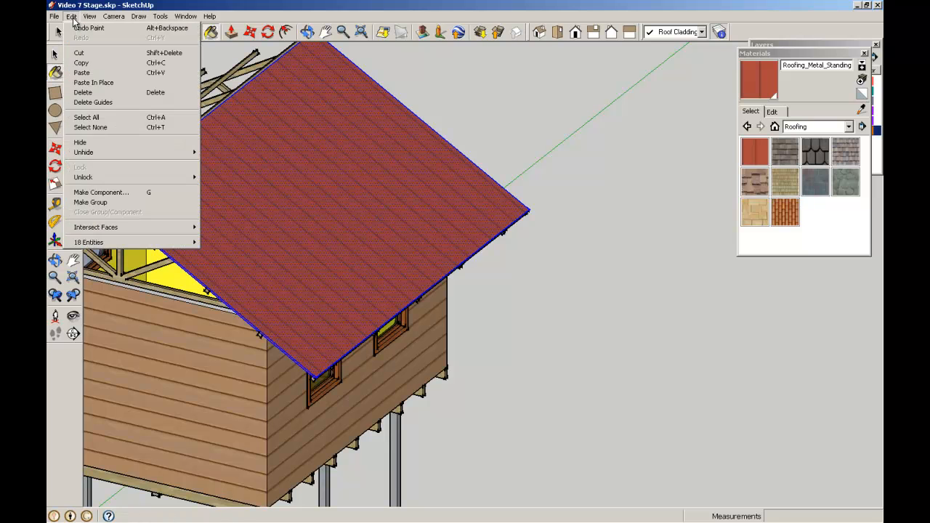
{"action": "left_click", "coordinate": [91, 202]}
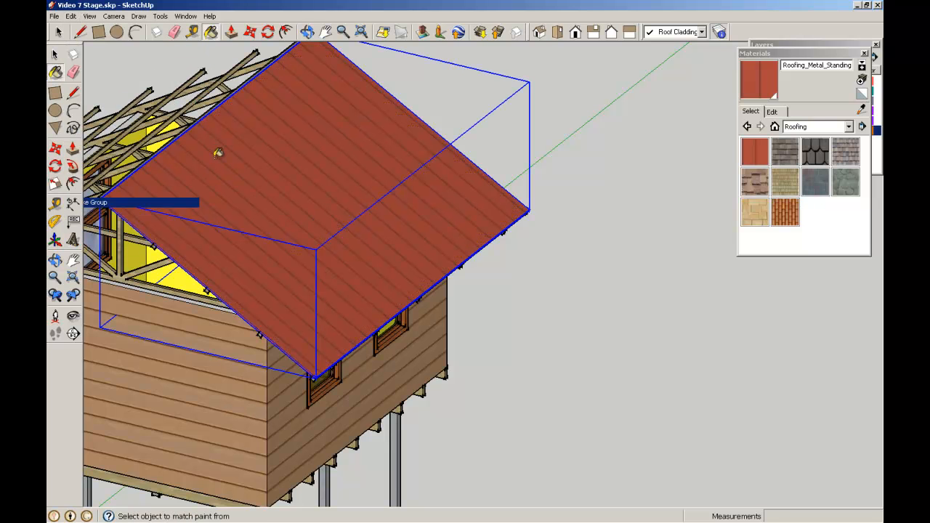
{"action": "scroll", "coordinate": [223, 148], "scroll_direction": "down", "scroll_amount": 2}
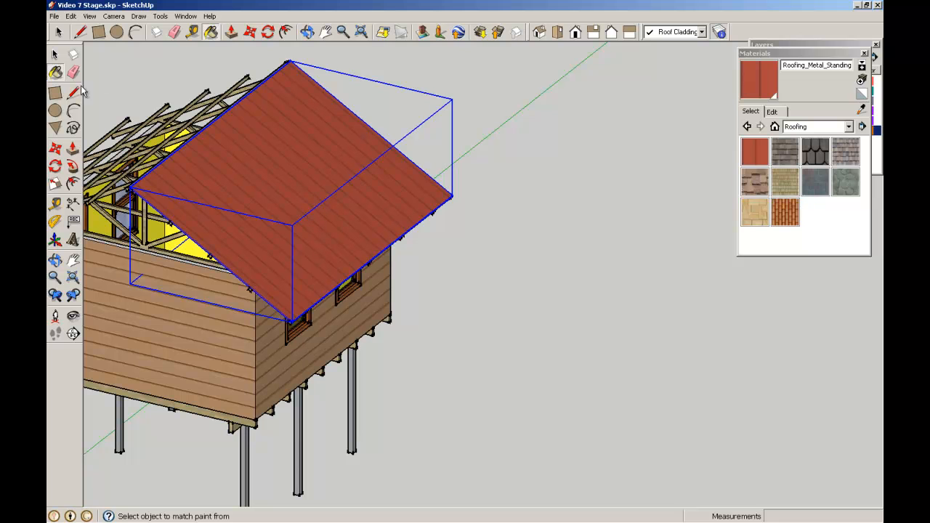
{"action": "left_click", "coordinate": [54, 54]}
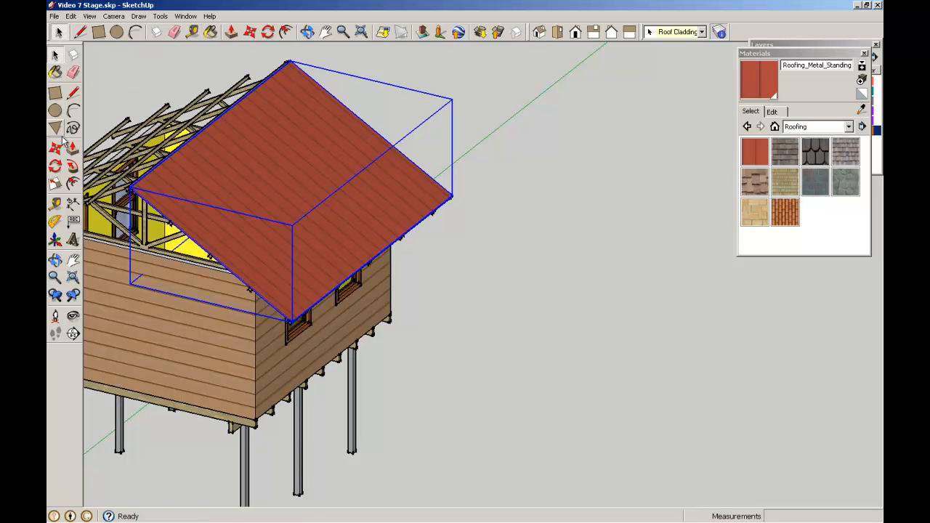
- Examine the ridge from the uncladded side, checking how the cladding's upper edge meets the ridge battens and truss apexes
{"action": "middle_click_drag", "start_coordinate": [132, 106], "coordinate": [361, 162]}
{"action": "scroll", "coordinate": [456, 206], "scroll_direction": "up", "scroll_amount": 3}
{"action": "scroll", "coordinate": [456, 205], "scroll_direction": "up", "scroll_amount": 2}
{"action": "middle_click_drag", "start_coordinate": [430, 208], "coordinate": [707, 333]}
{"action": "scroll", "coordinate": [654, 242], "scroll_direction": "up", "scroll_amount": 1}
{"action": "scroll", "coordinate": [654, 242], "scroll_direction": "up", "scroll_amount": 2}
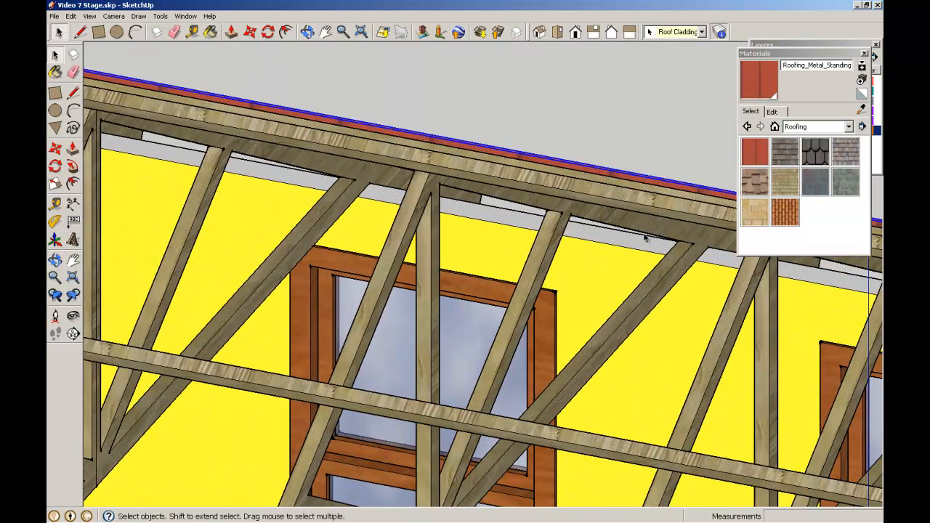
{"action": "scroll", "coordinate": [334, 172], "scroll_direction": "down", "scroll_amount": 3}
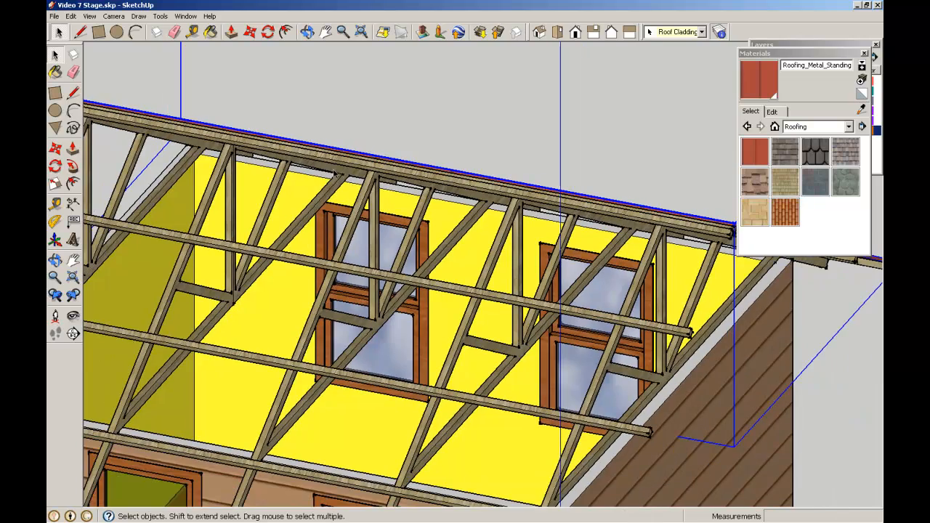
{"action": "middle_click_drag", "start_coordinate": [337, 169], "coordinate": [383, 191]}
{"action": "scroll", "coordinate": [387, 224], "scroll_direction": "up", "scroll_amount": 2}
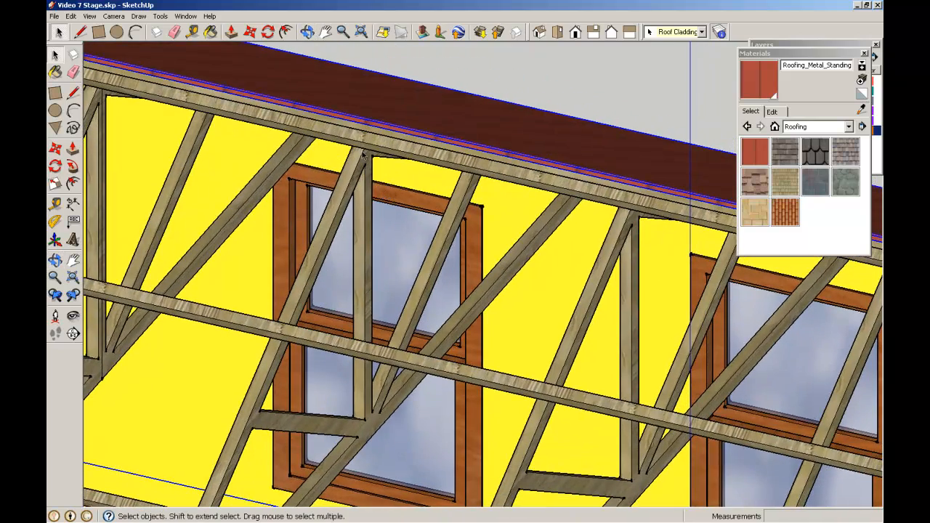
{"action": "scroll", "coordinate": [361, 151], "scroll_direction": "down", "scroll_amount": 3}
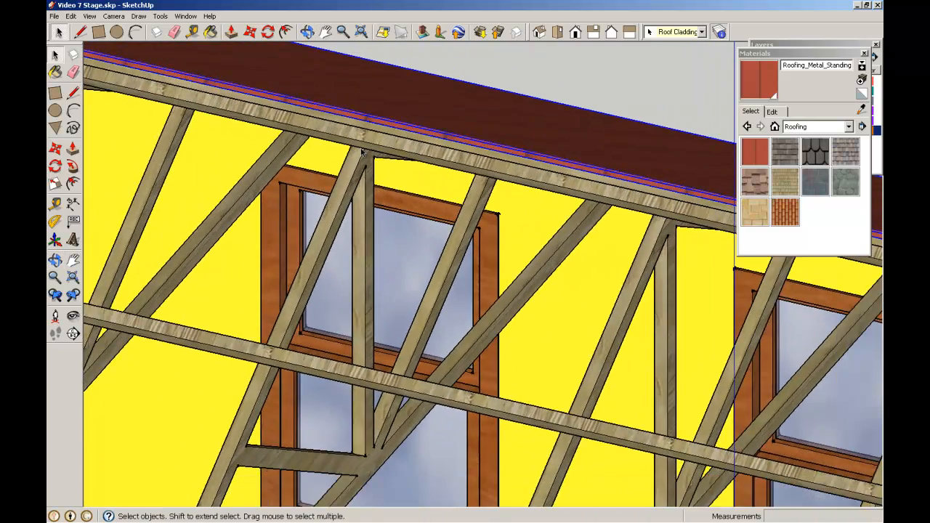
{"action": "scroll", "coordinate": [361, 150], "scroll_direction": "down", "scroll_amount": 5}
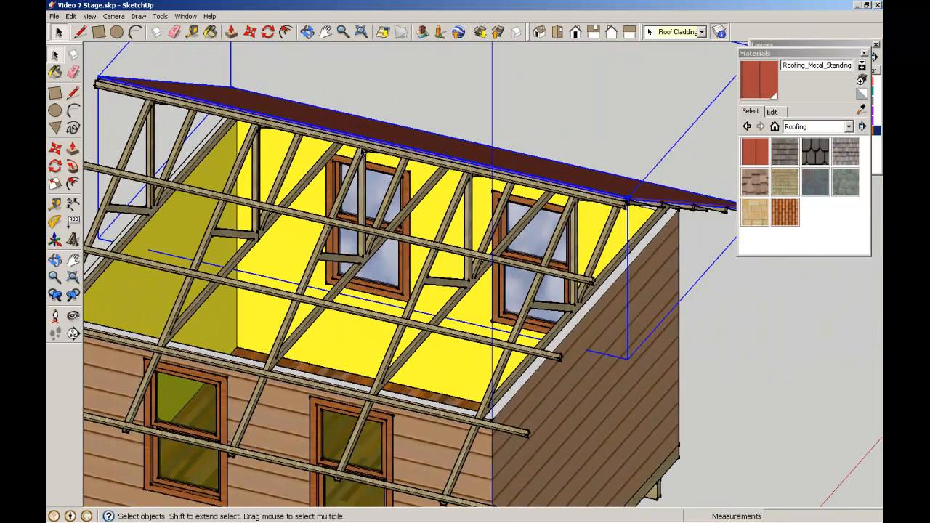
{"action": "middle_click_drag", "start_coordinate": [361, 150], "coordinate": [138, 225]}
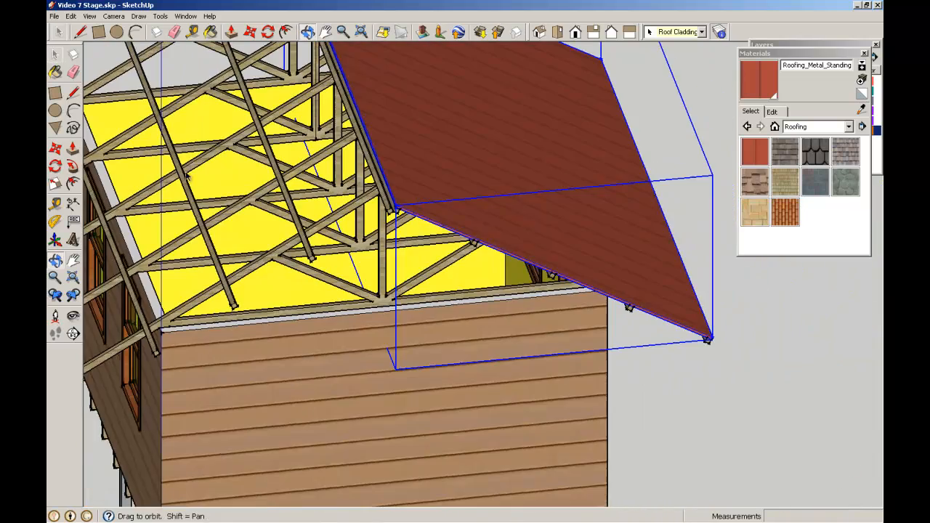
- Rotate a copy of the cladding group half a turn horizontally about the midpoint of the end wall's bottom edge
{"action": "middle_click_drag", "start_coordinate": [646, 222], "coordinate": [190, 197]}
{"action": "middle_click_drag", "start_coordinate": [478, 291], "coordinate": [607, 279]}
{"action": "scroll", "coordinate": [698, 268], "scroll_direction": "up", "scroll_amount": 3}
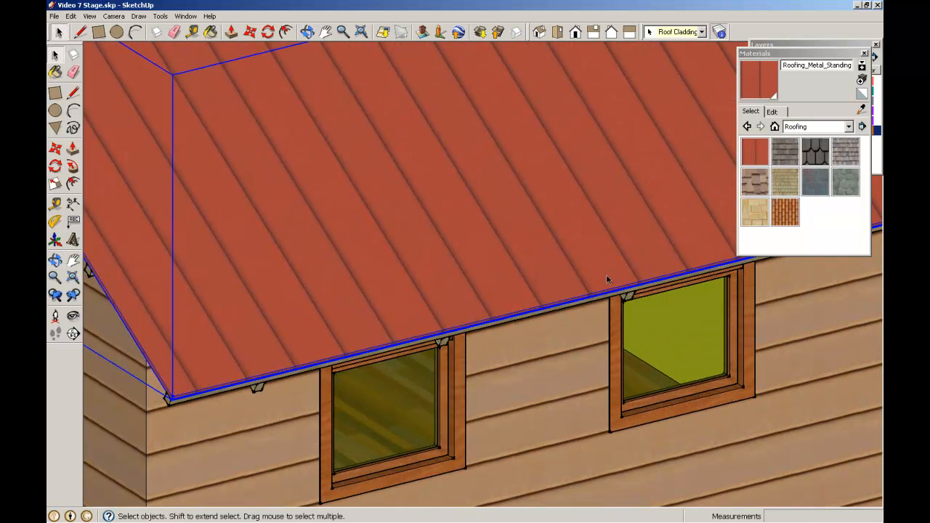
{"action": "left_click", "coordinate": [55, 166]}
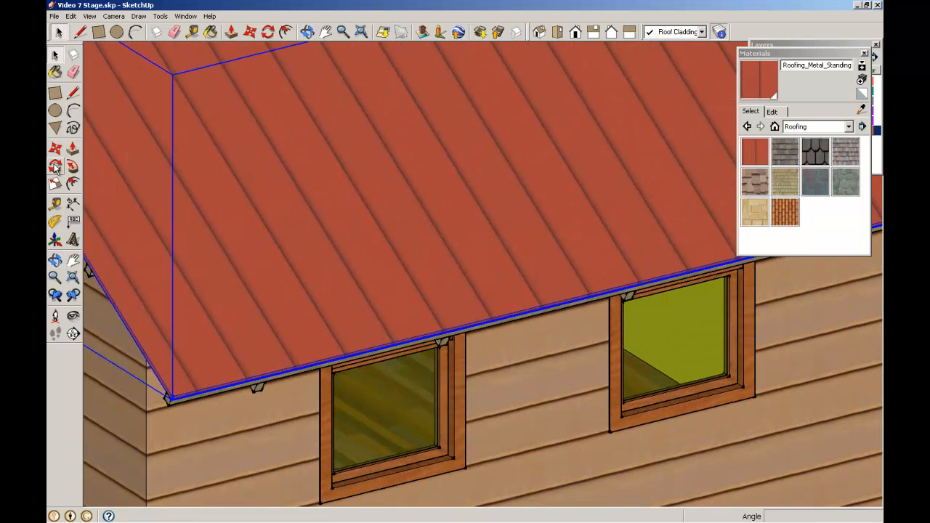
{"action": "scroll", "coordinate": [467, 414], "scroll_direction": "down", "scroll_amount": 3}
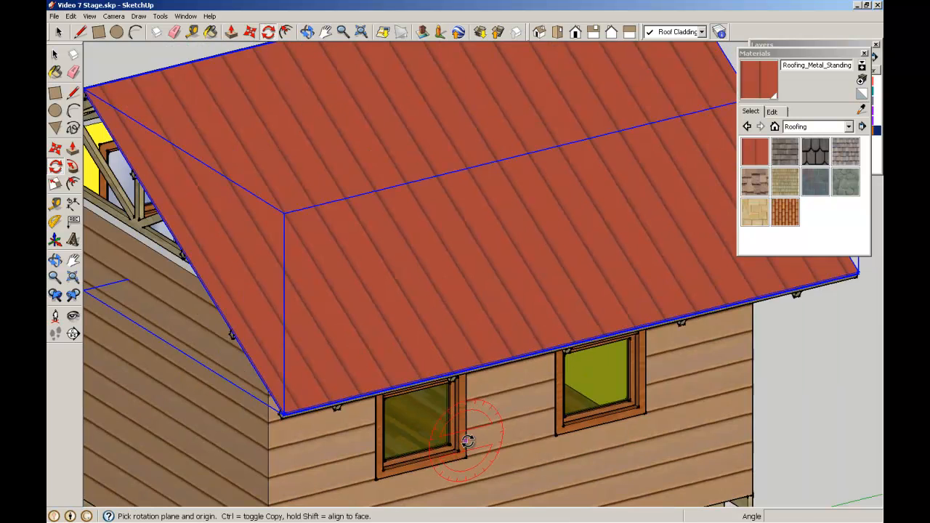
{"action": "scroll", "coordinate": [447, 429], "scroll_direction": "down", "scroll_amount": 2}
{"action": "scroll", "coordinate": [189, 269], "scroll_direction": "up", "scroll_amount": 3}
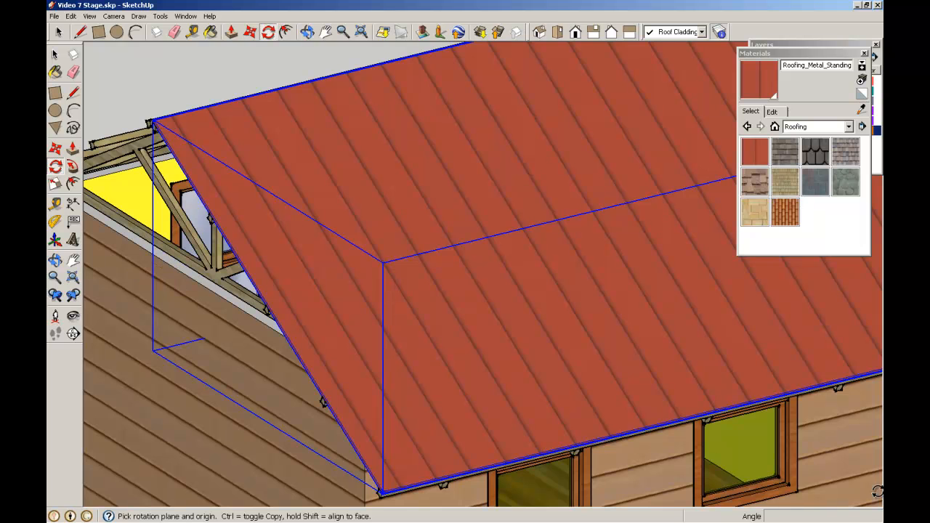
{"action": "scroll", "coordinate": [768, 398], "scroll_direction": "up", "scroll_amount": 4}
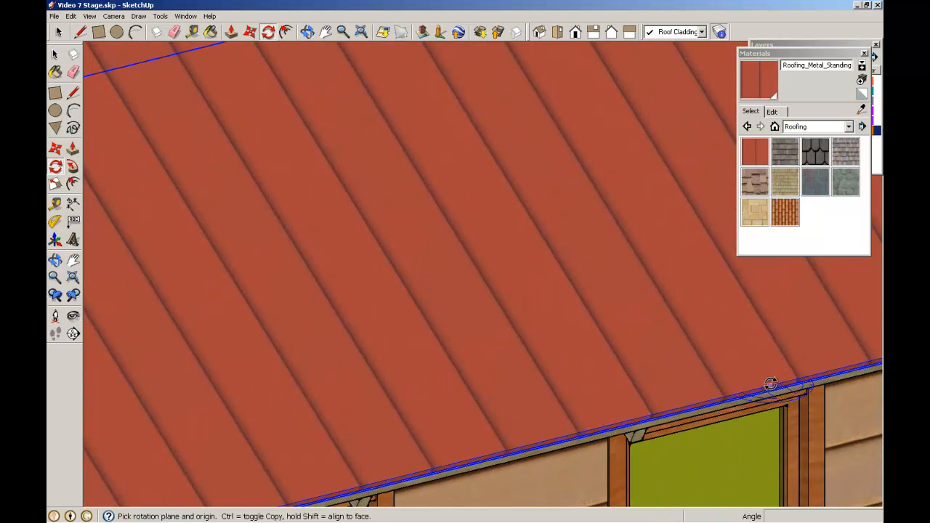
{"action": "scroll", "coordinate": [733, 385], "scroll_direction": "down", "scroll_amount": 8}
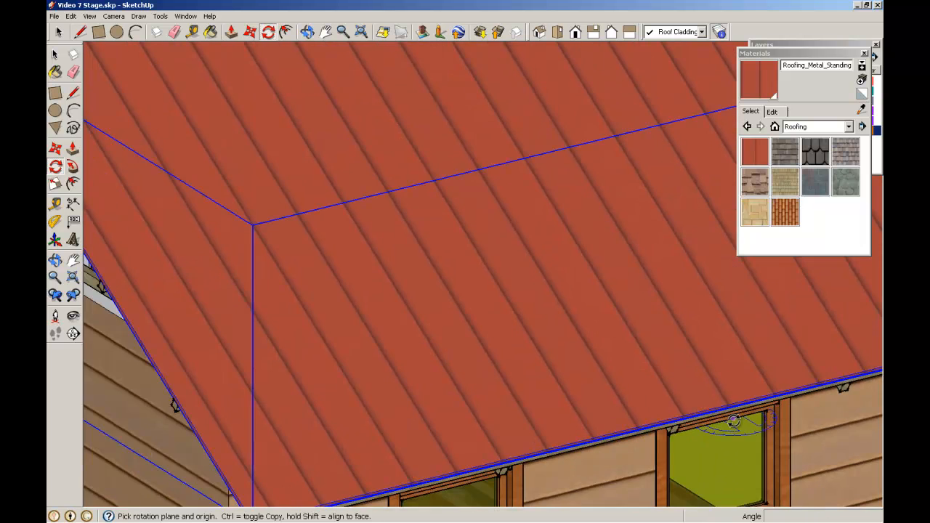
{"action": "middle_click_drag", "start_coordinate": [743, 462], "coordinate": [675, 341], "text": "shift"}
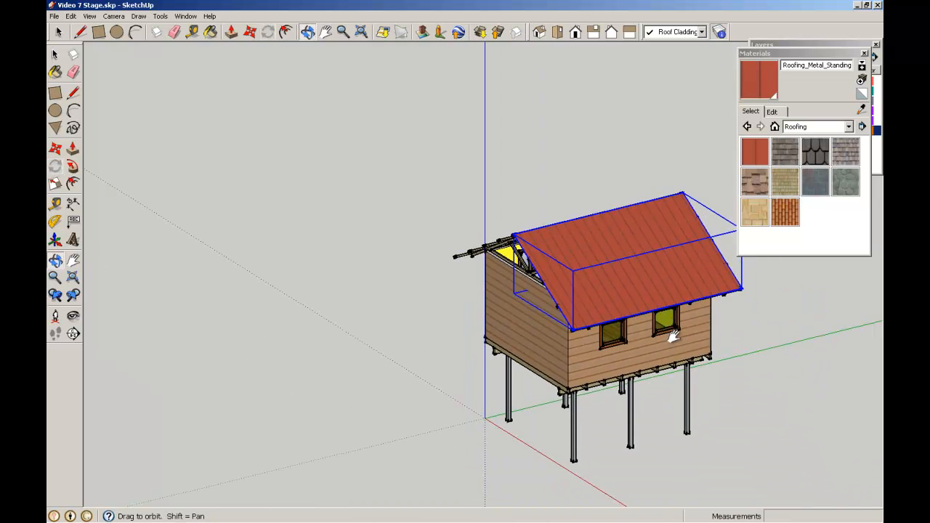
{"action": "scroll", "coordinate": [524, 358], "scroll_direction": "up", "scroll_amount": 5}
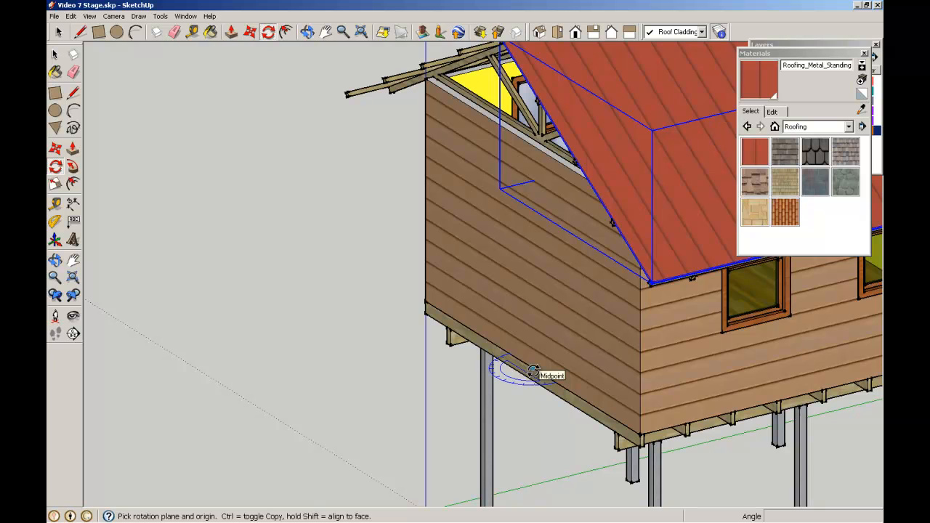
{"action": "left_click", "coordinate": [533, 370]}
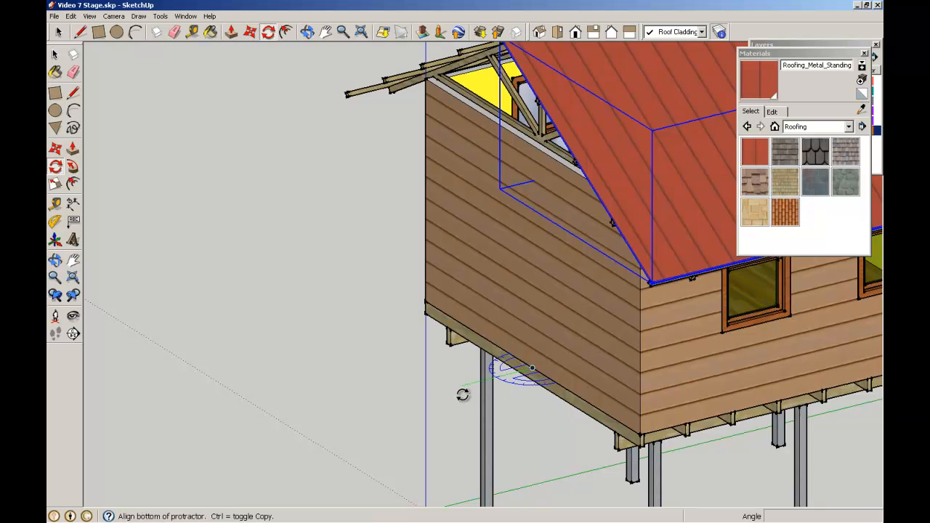
{"action": "left_click", "coordinate": [395, 412]}
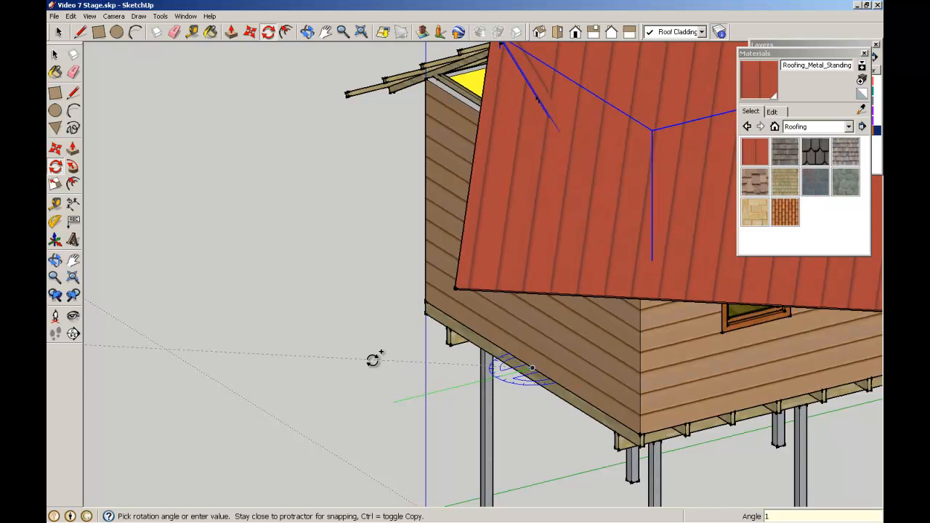
{"action": "left_click", "coordinate": [373, 359]}
{"action": "scroll", "coordinate": [373, 359], "scroll_direction": "down", "scroll_amount": 5}
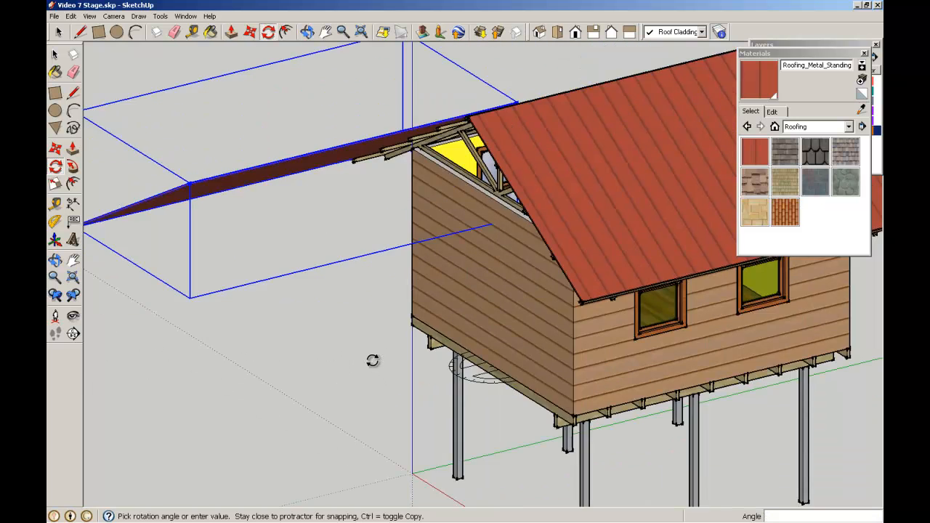
- Move the copied cladding lengthwise along the uncladded slope until its end lines up with the batten ends and the first cladding's end
{"action": "middle_click_drag", "start_coordinate": [481, 132], "coordinate": [446, 266]}
{"action": "left_click", "coordinate": [556, 32]}
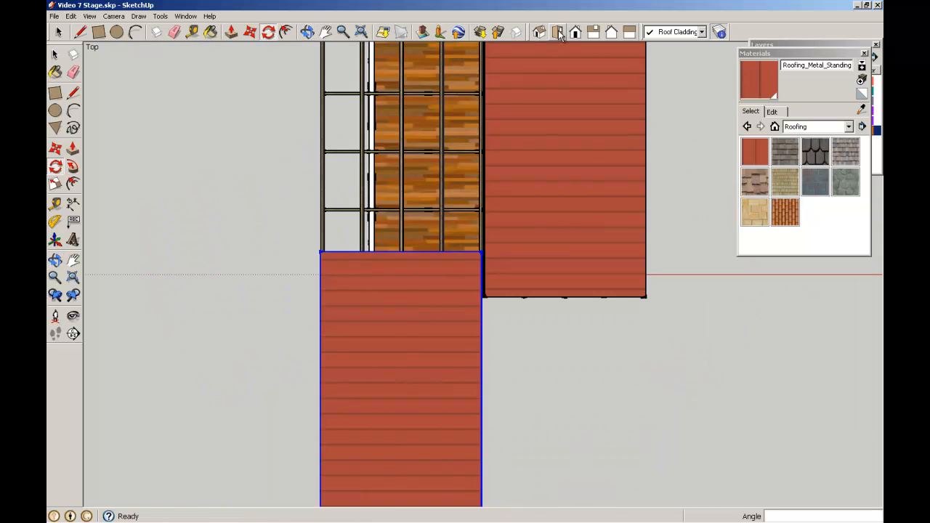
{"action": "left_click", "coordinate": [55, 148]}
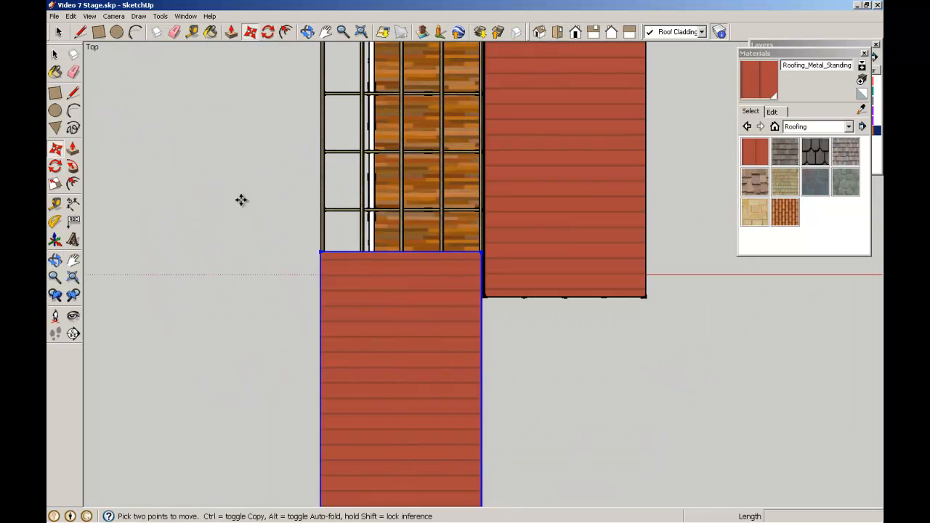
{"action": "left_click", "coordinate": [321, 251]}
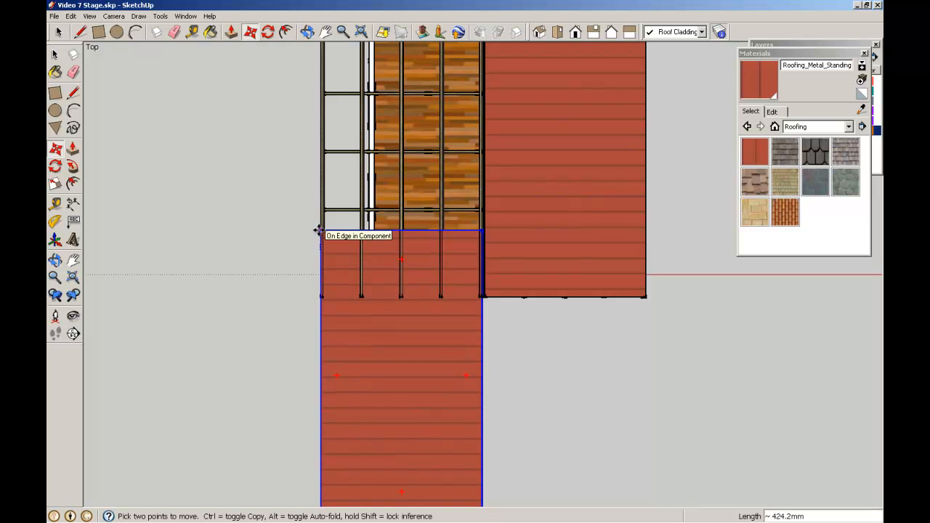
{"action": "scroll", "coordinate": [388, 93], "scroll_direction": "down", "scroll_amount": 3}
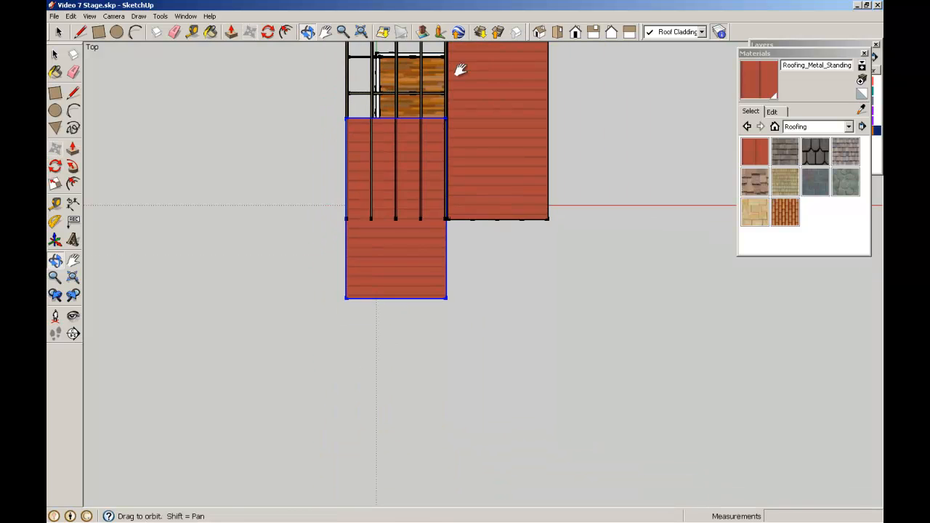
{"action": "middle_click_drag", "start_coordinate": [461, 69], "coordinate": [439, 169], "text": "shift"}
{"action": "scroll", "coordinate": [433, 154], "scroll_direction": "up", "scroll_amount": 4}
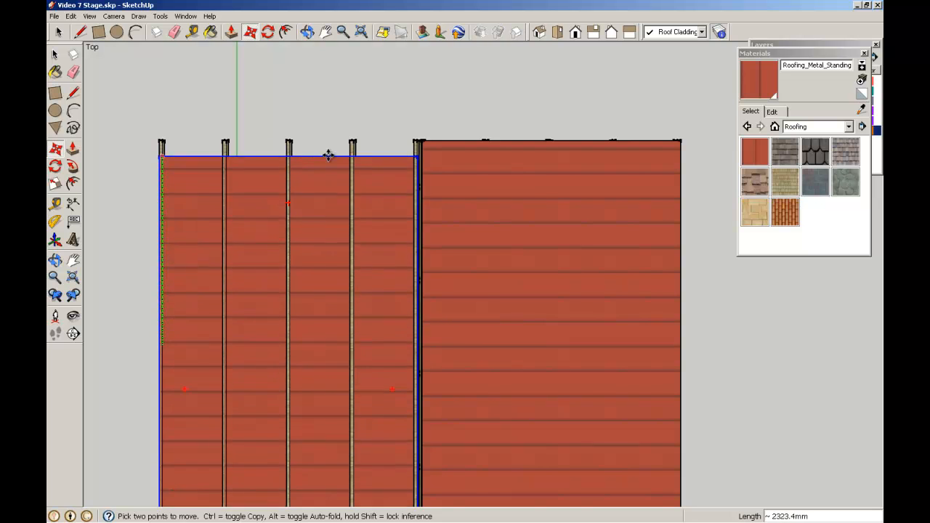
{"action": "left_click", "coordinate": [424, 140]}
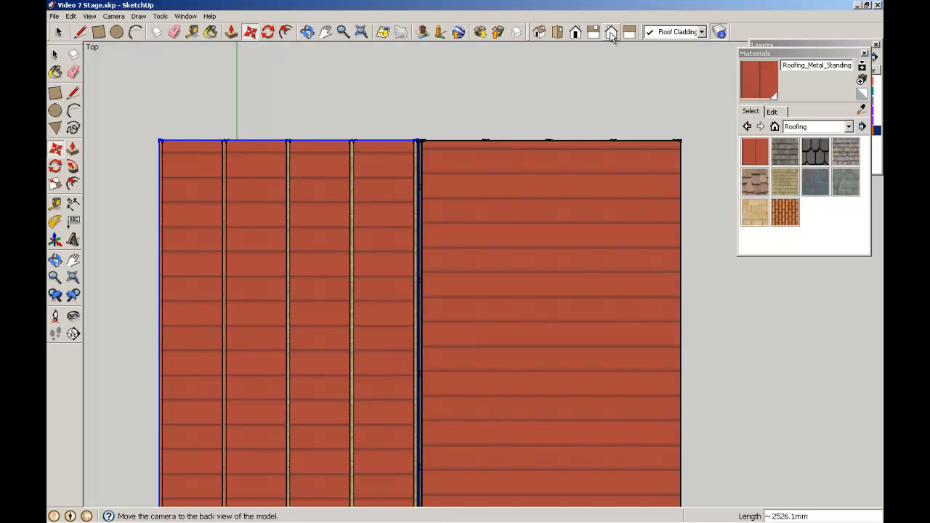
- Shift the copied cladding clear of the ridge batten, then snap its lower ridge-end corner onto the batten's upper corner
{"action": "left_click", "coordinate": [538, 33]}
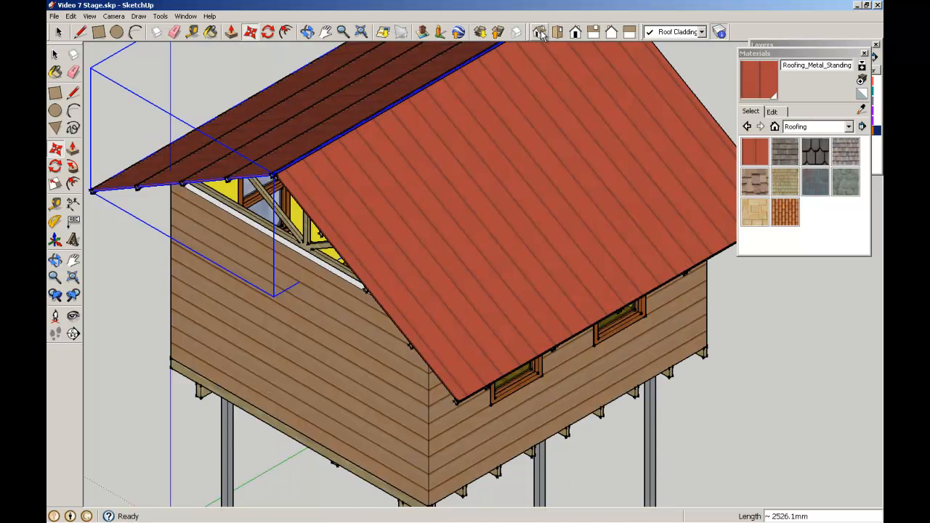
{"action": "scroll", "coordinate": [242, 179], "scroll_direction": "up", "scroll_amount": 6}
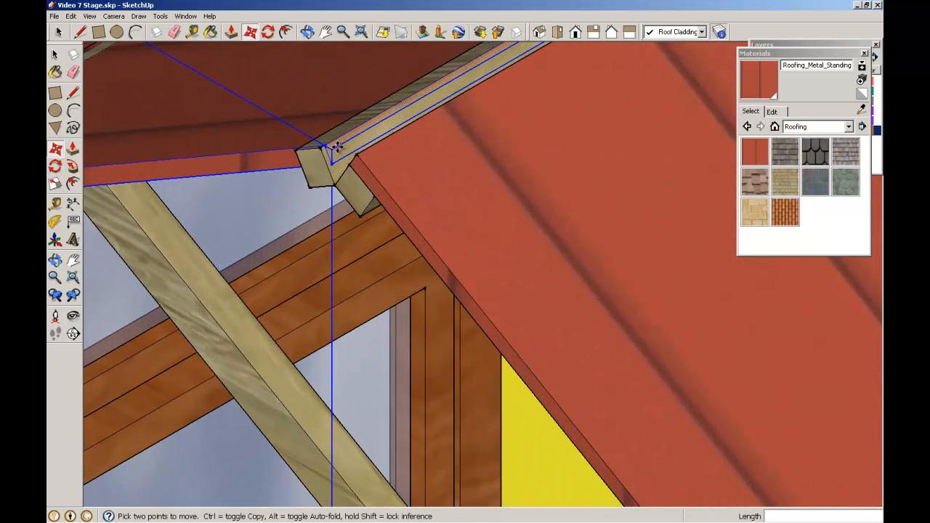
{"action": "scroll", "coordinate": [336, 146], "scroll_direction": "up", "scroll_amount": 1}
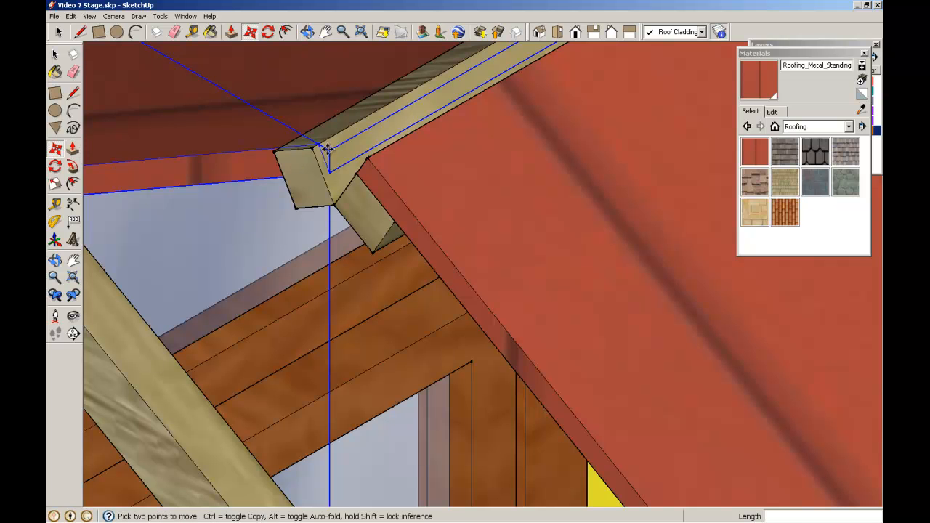
{"action": "left_click_drag", "start_coordinate": [264, 175], "coordinate": [223, 129]}
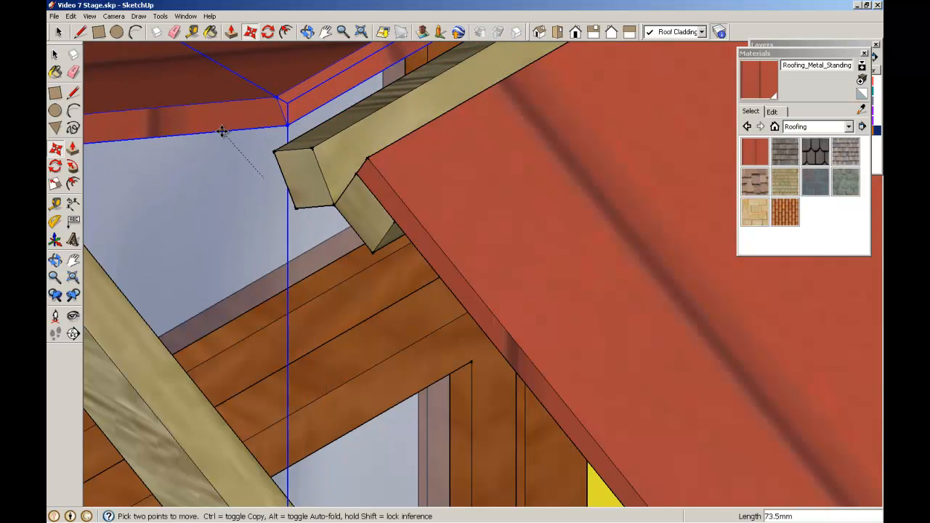
{"action": "left_click", "coordinate": [54, 150]}
{"action": "left_click", "coordinate": [288, 126]}
{"action": "left_click", "coordinate": [313, 150]}
{"action": "scroll", "coordinate": [251, 178], "scroll_direction": "down", "scroll_amount": 2}
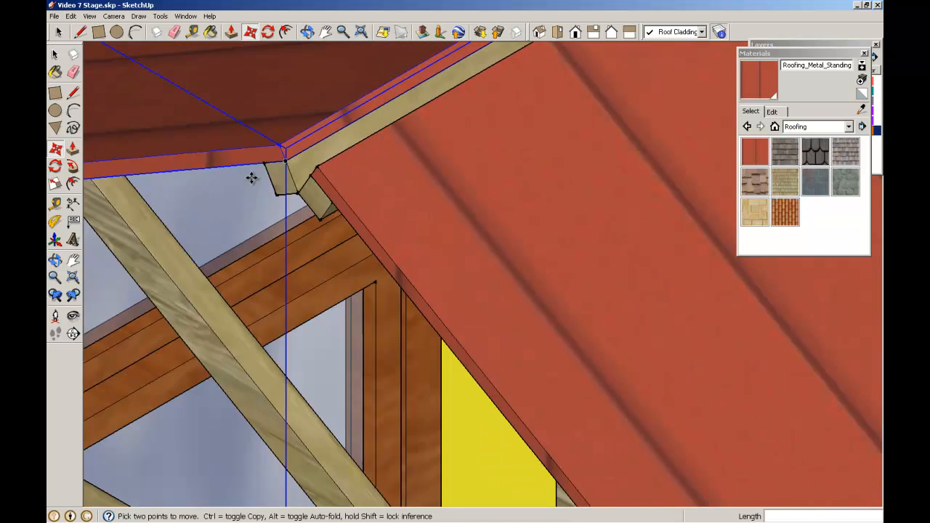
{"action": "scroll", "coordinate": [255, 180], "scroll_direction": "down", "scroll_amount": 2}
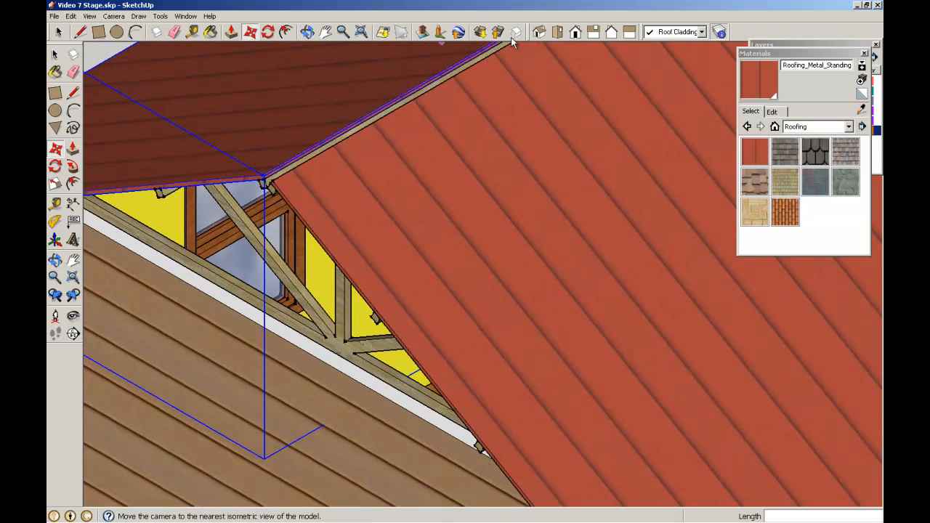
- Clear the selection and examine the house with both roof slopes clad, from above and from near eaves level
{"action": "left_click", "coordinate": [360, 32]}
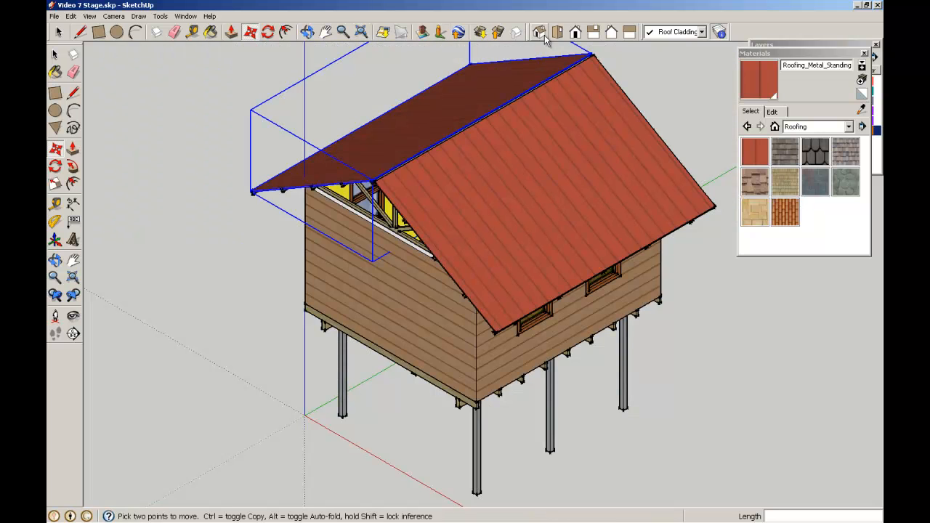
{"action": "left_click", "coordinate": [55, 54]}
{"action": "left_click", "coordinate": [163, 131]}
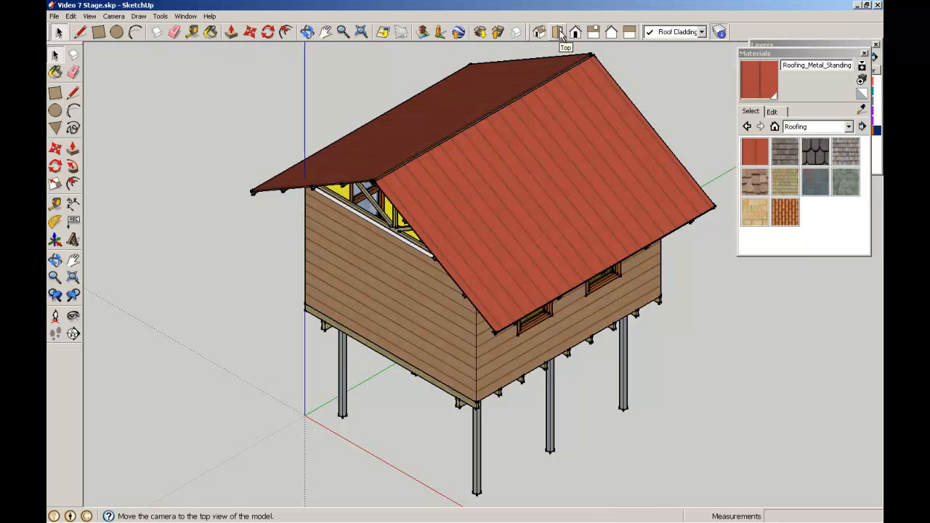
{"action": "scroll", "coordinate": [653, 83], "scroll_direction": "down", "scroll_amount": 2}
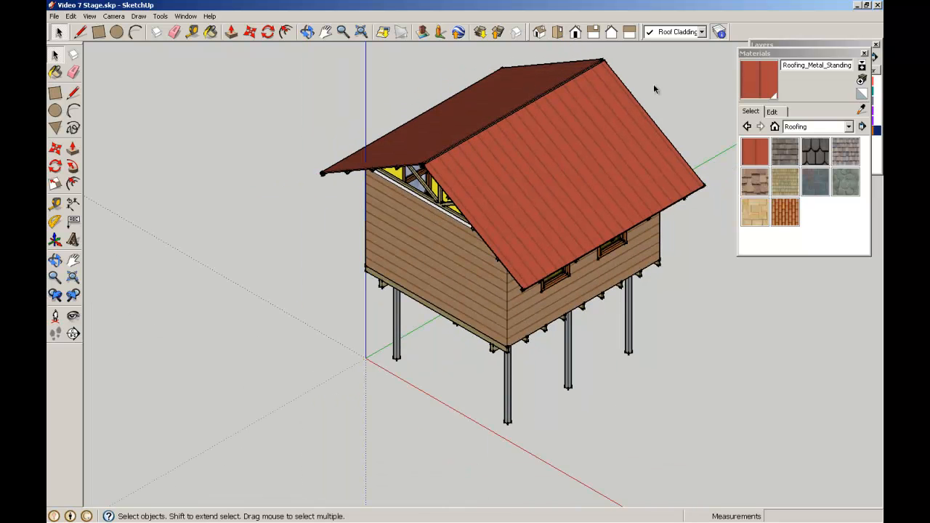
{"action": "middle_click_drag", "start_coordinate": [653, 84], "coordinate": [356, 192], "text": "shift"}
{"action": "middle_click_drag", "start_coordinate": [506, 146], "coordinate": [483, 77]}
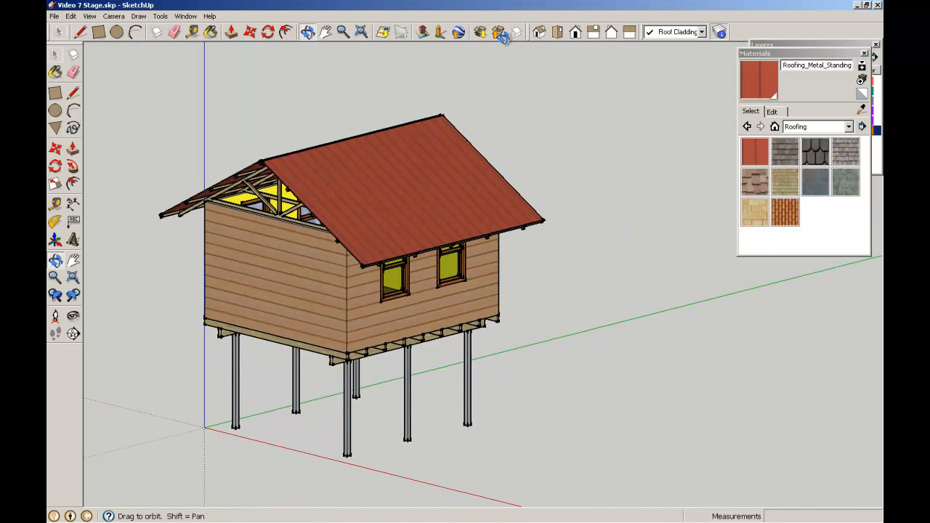
{"action": "scroll", "coordinate": [483, 120], "scroll_direction": "up", "scroll_amount": 2}
{"action": "middle_click_drag", "start_coordinate": [297, 116], "coordinate": [351, 113], "text": "shift"}
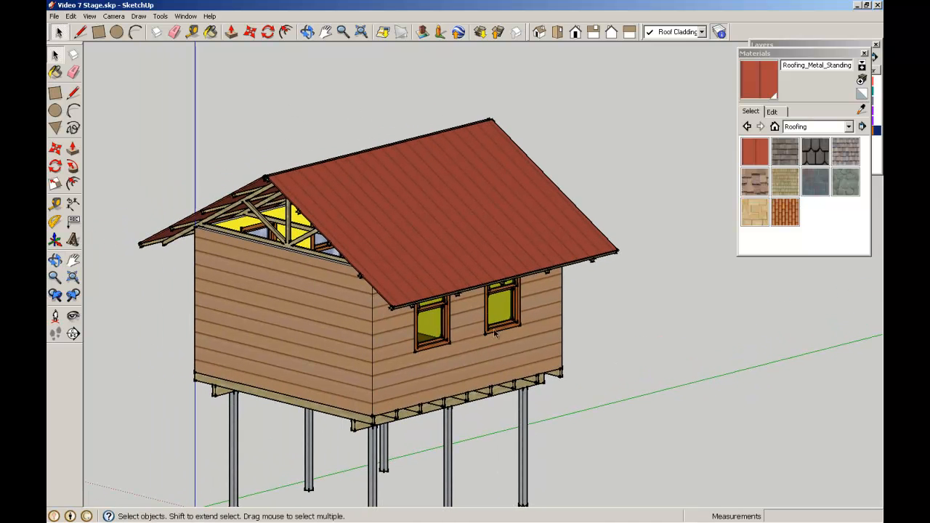